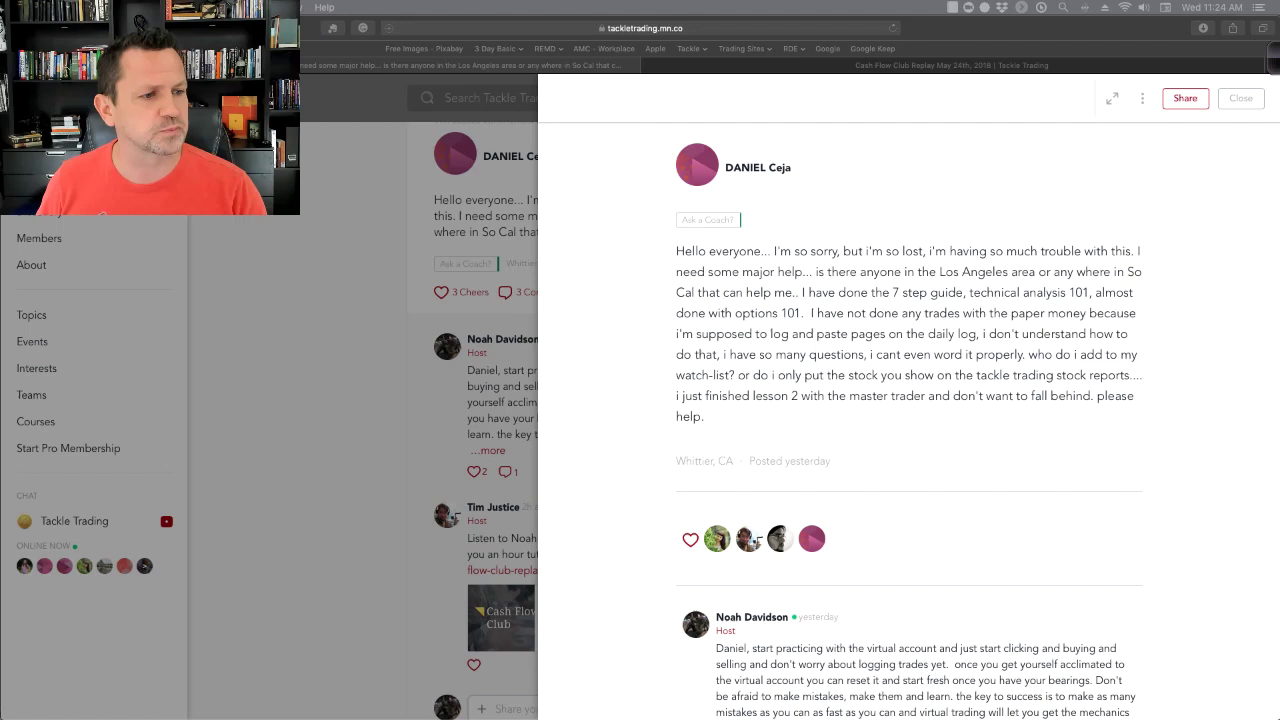
Step: Switch over to Google Chrome and shift its window slightly to the right
key("super+Tab")
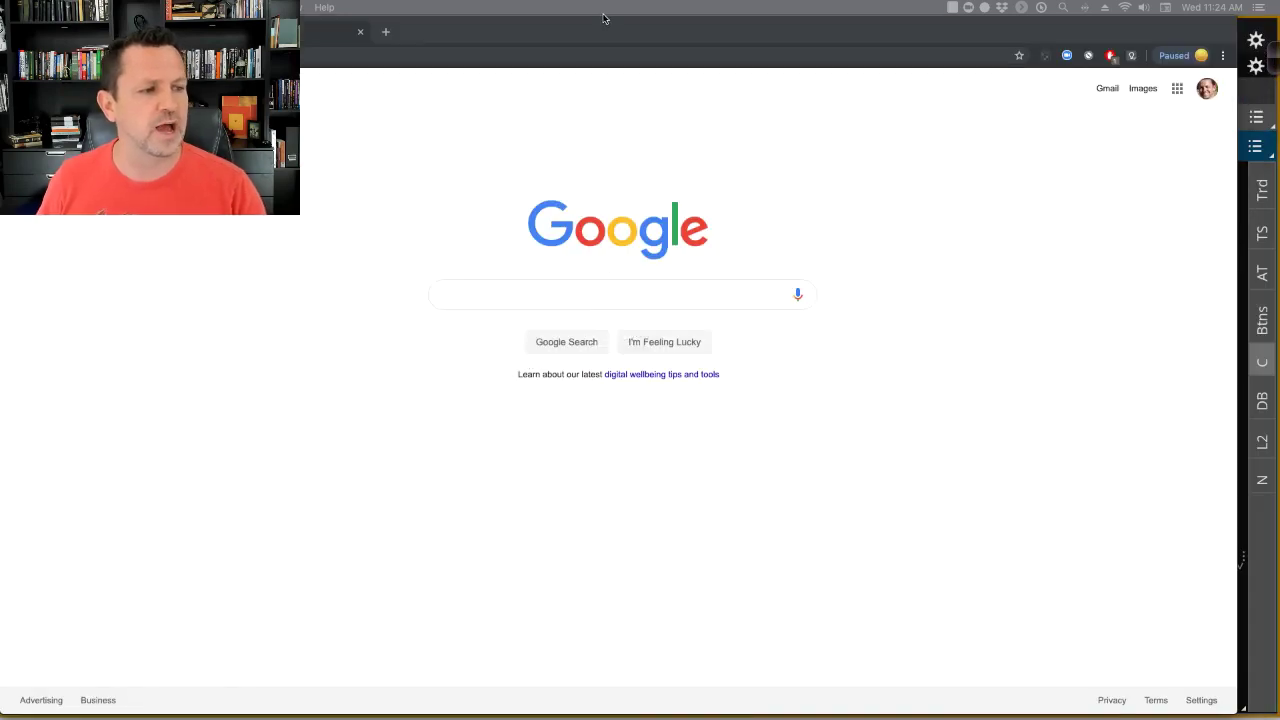
left_click_drag(570, 36, 584, 36)
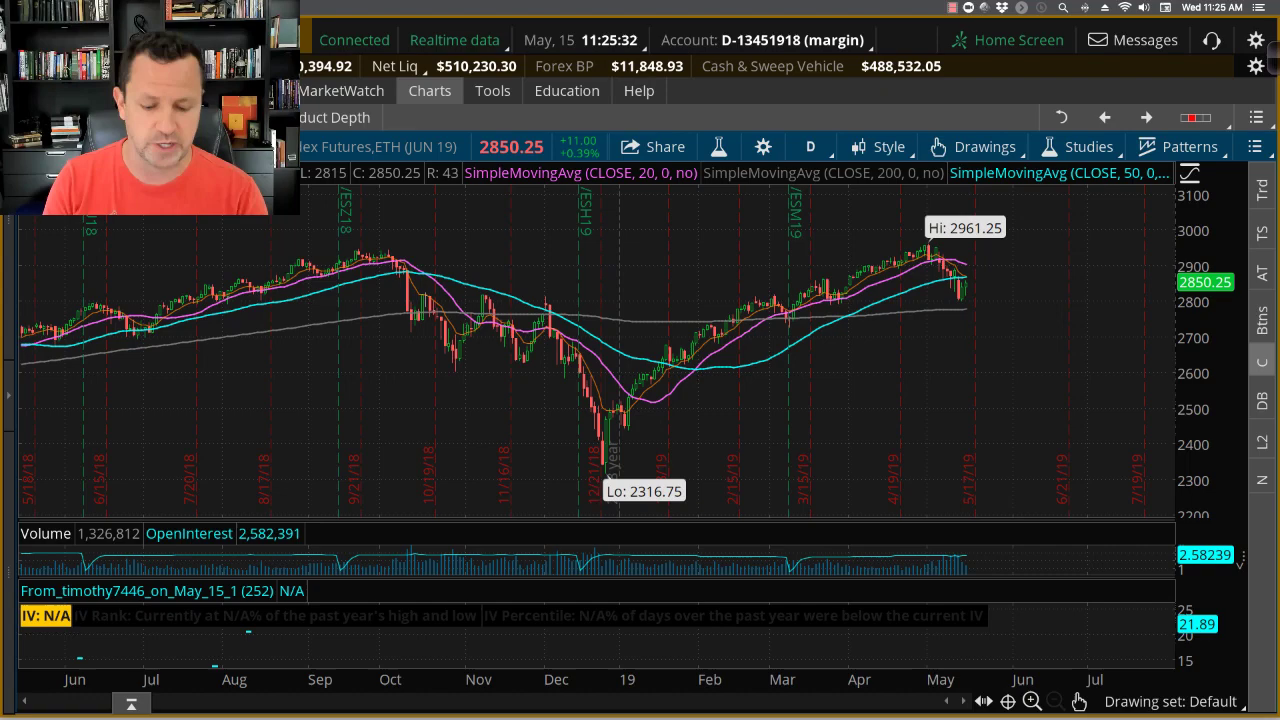
Step: Load the Cadence Design Systems (CDNS) daily chart in thinkorswim
left_click(88, 148)
type("CDNS")
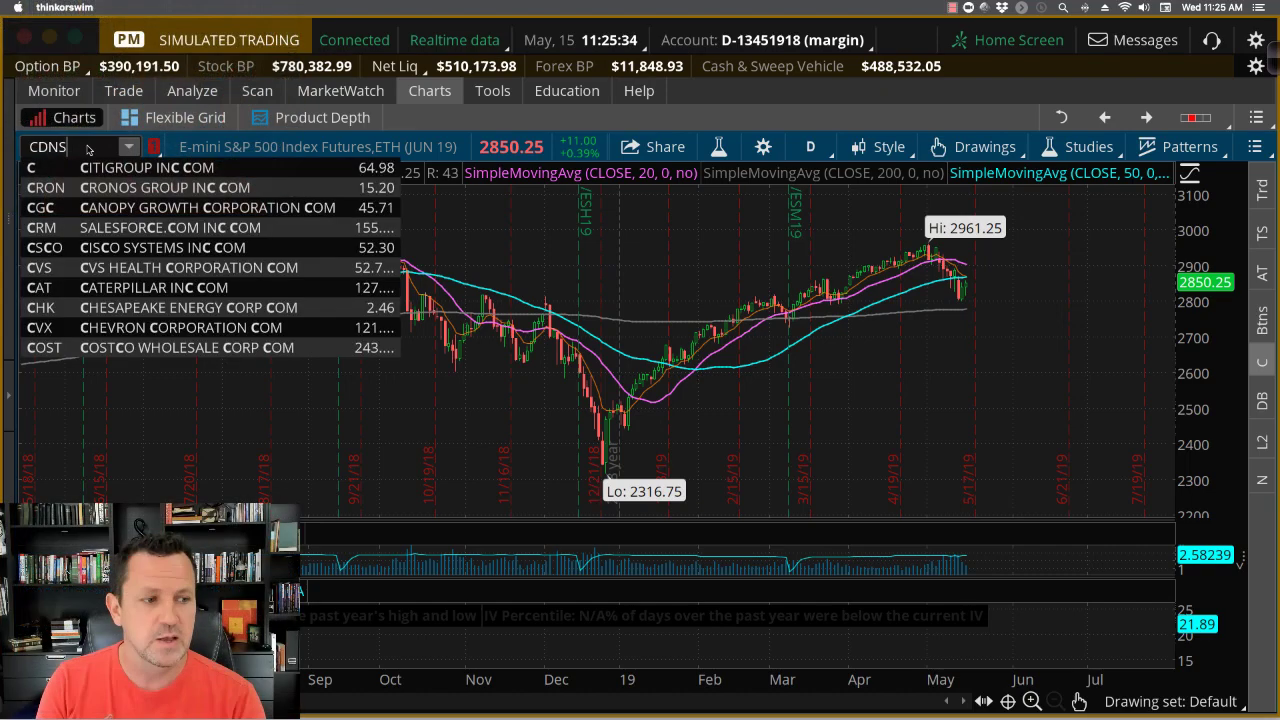
key("Return")
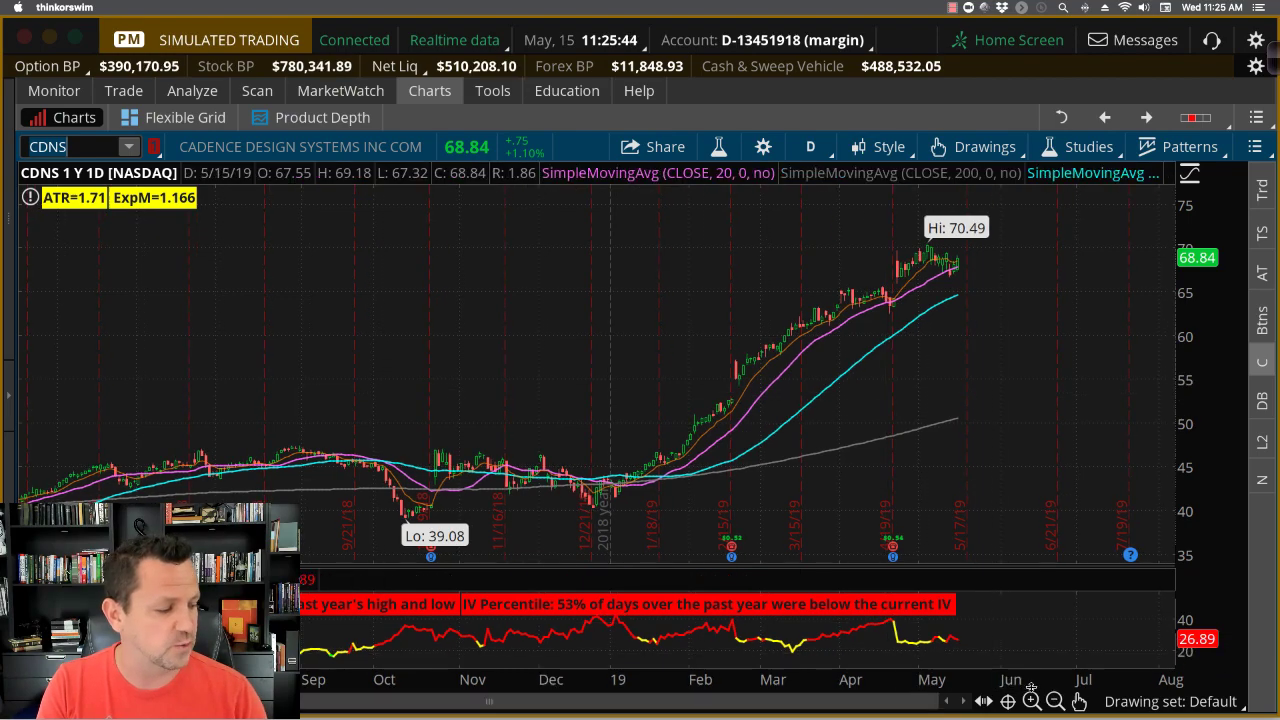
Step: Zoom the CDNS chart in on recent months and stretch the price scale vertically
left_click(1031, 701)
scroll(716, 391, "left", 3)
scroll(718, 390, "left", 3)
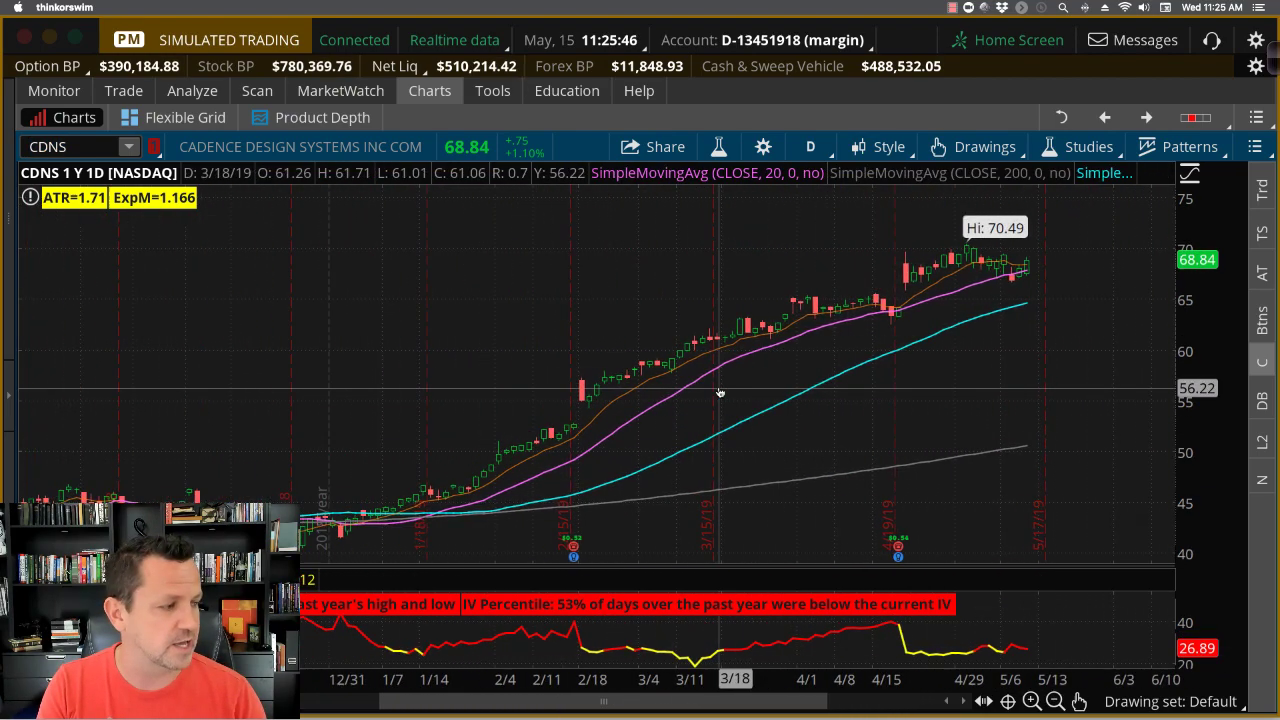
scroll(720, 393, "left", 3)
scroll(720, 393, "right", 2)
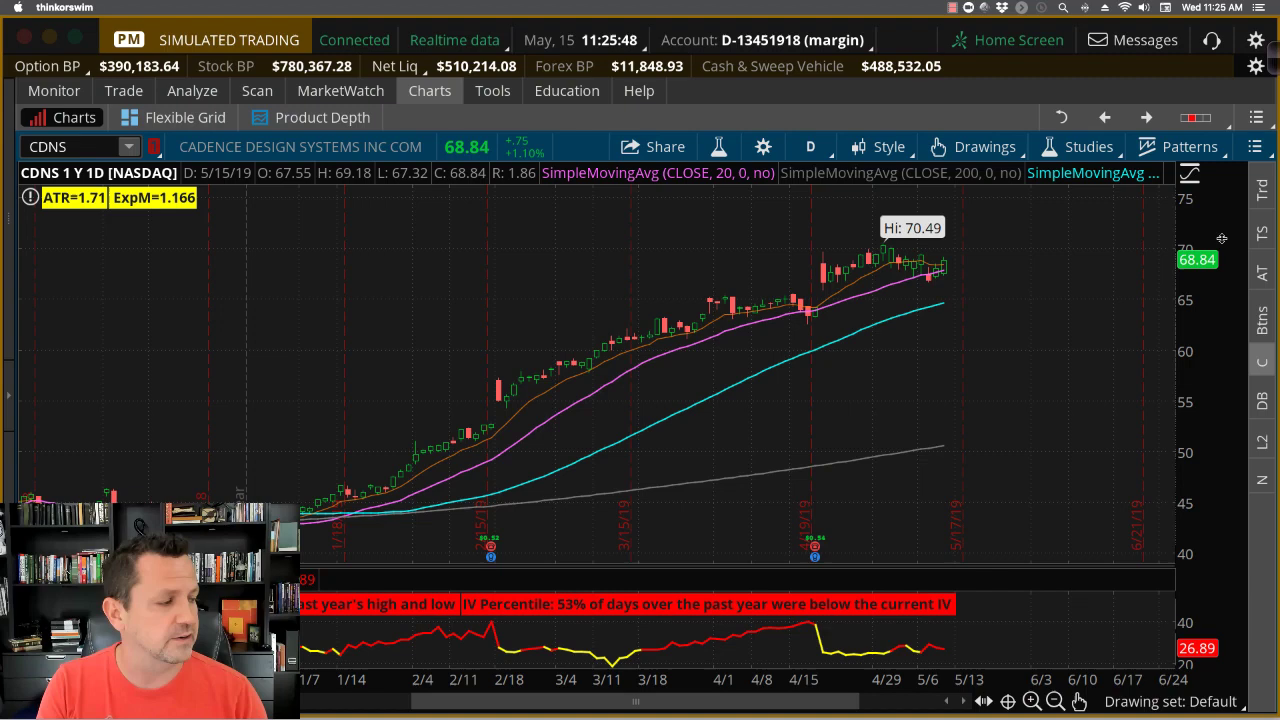
left_click_drag(1207, 227, 1205, 236)
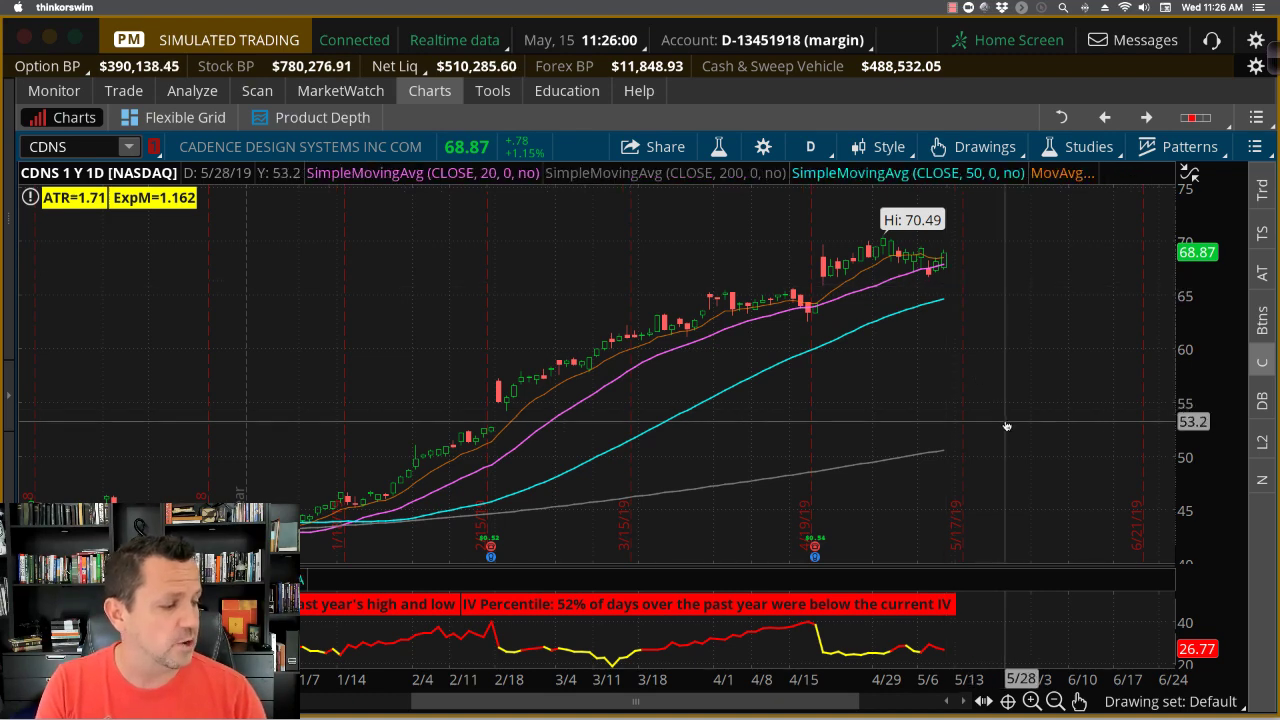
scroll(1006, 424, "down", 3)
scroll(1006, 426, "down", 3)
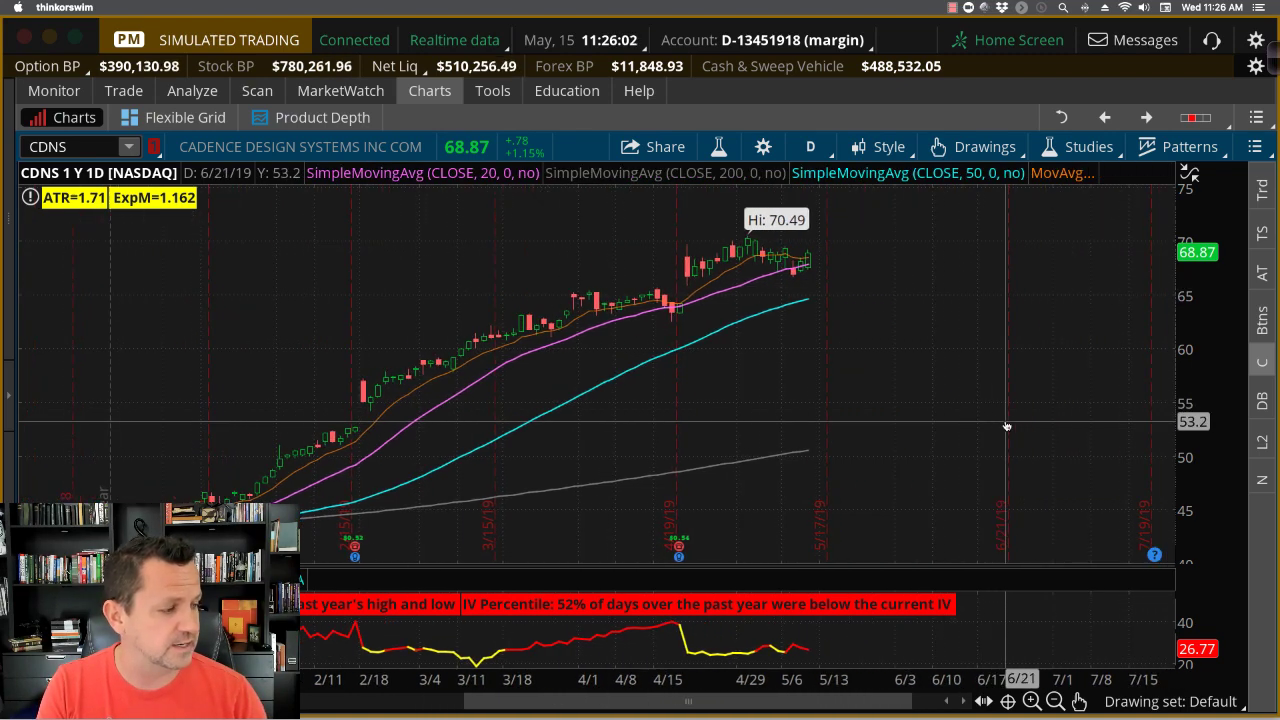
scroll(1006, 426, "up", 3)
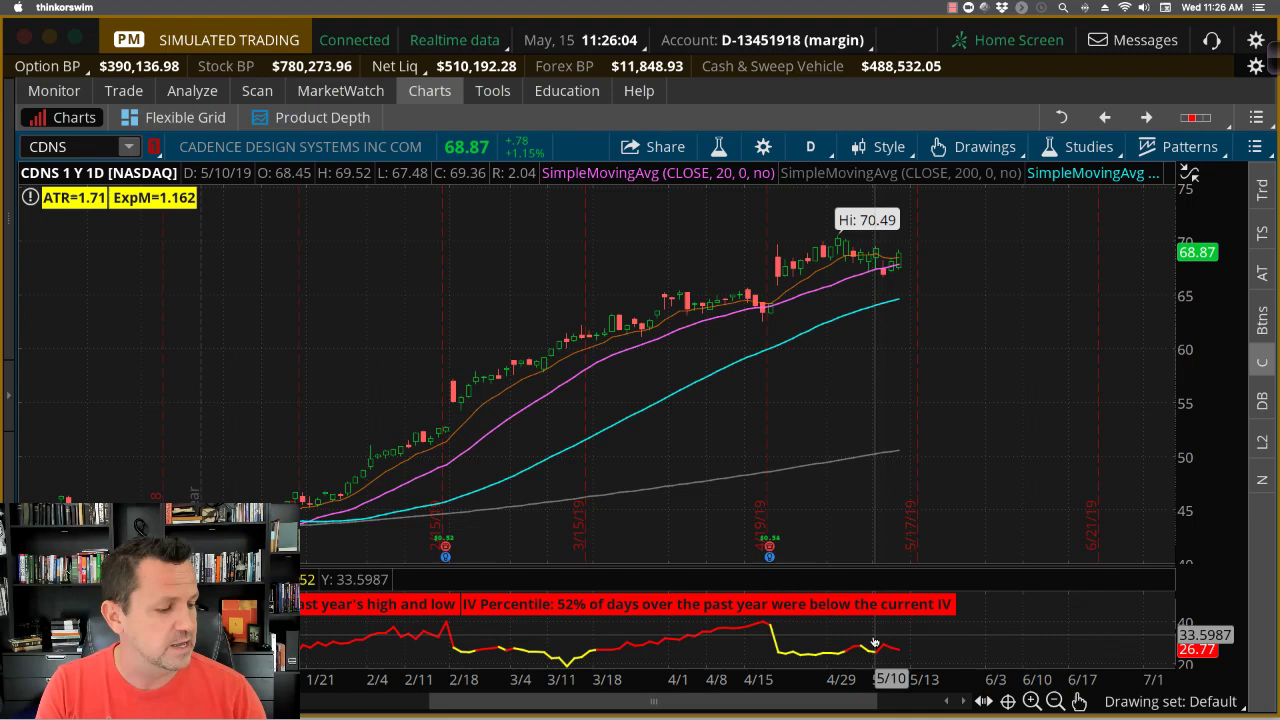
scroll(394, 366, "up", 2)
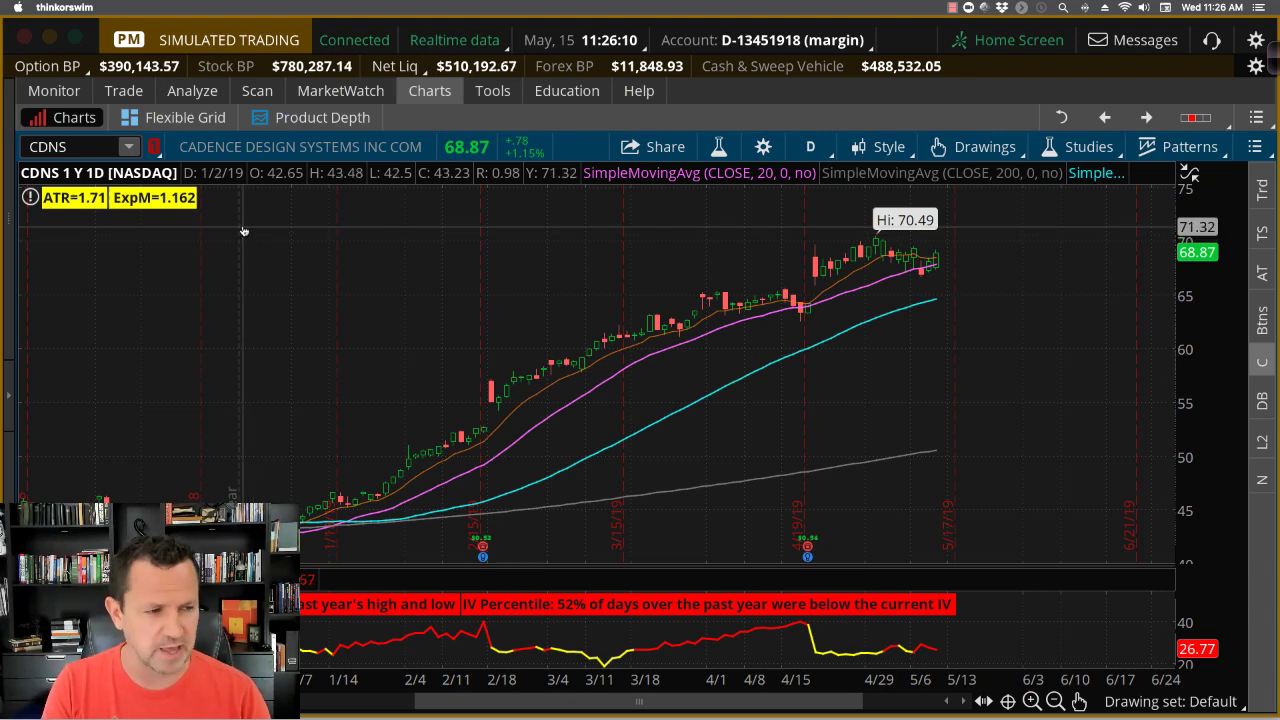
Step: Show the CDNS option chain with the 16 AUG 19 strikes near 65 in view
left_click(70, 129)
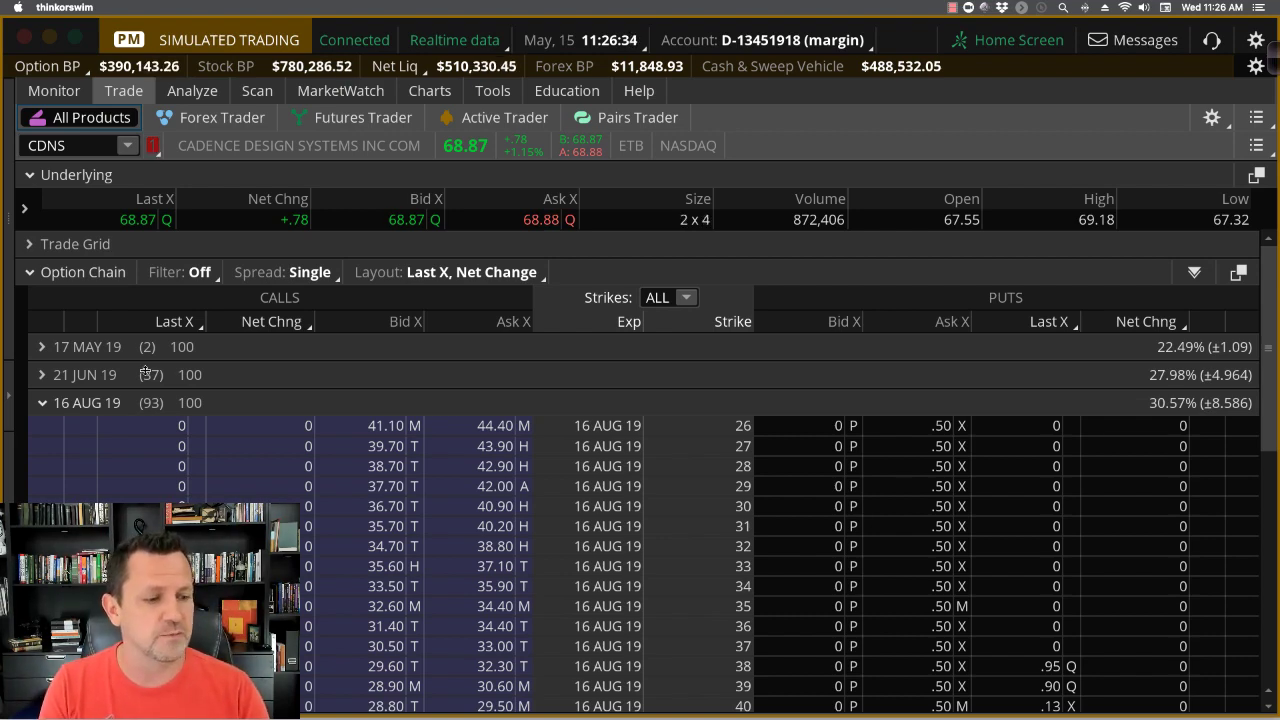
scroll(485, 525, "down", 3)
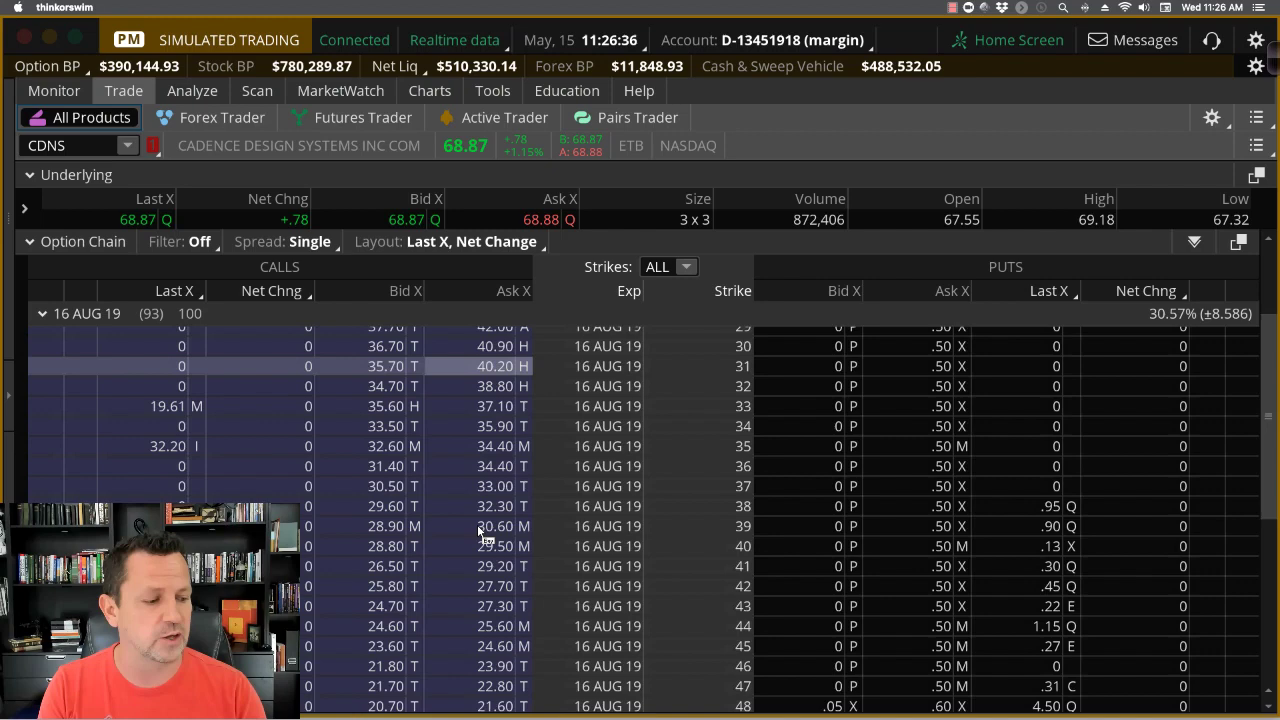
scroll(485, 525, "down", 3)
scroll(480, 530, "down", 2)
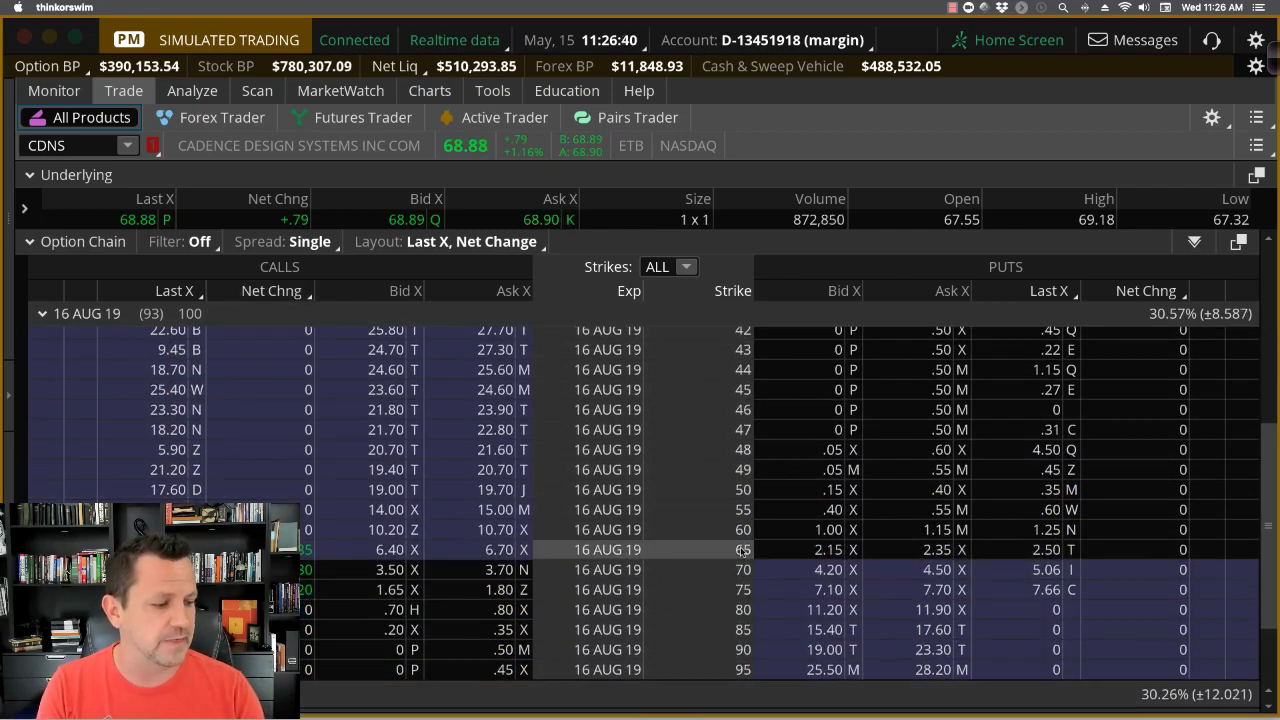
Step: Stage a buy of one CDNS 16 AUG 19 65 call at 6.70, circling and snapshotting it
left_click(494, 551)
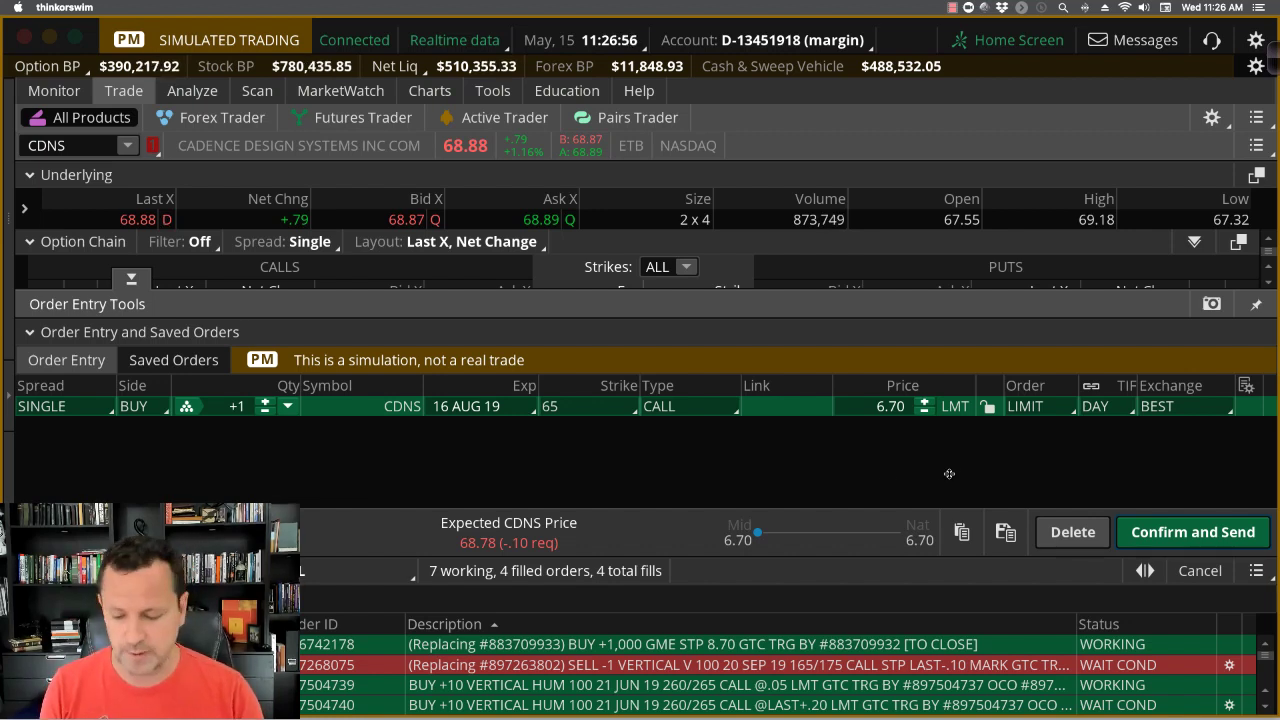
key("super+shift+p")
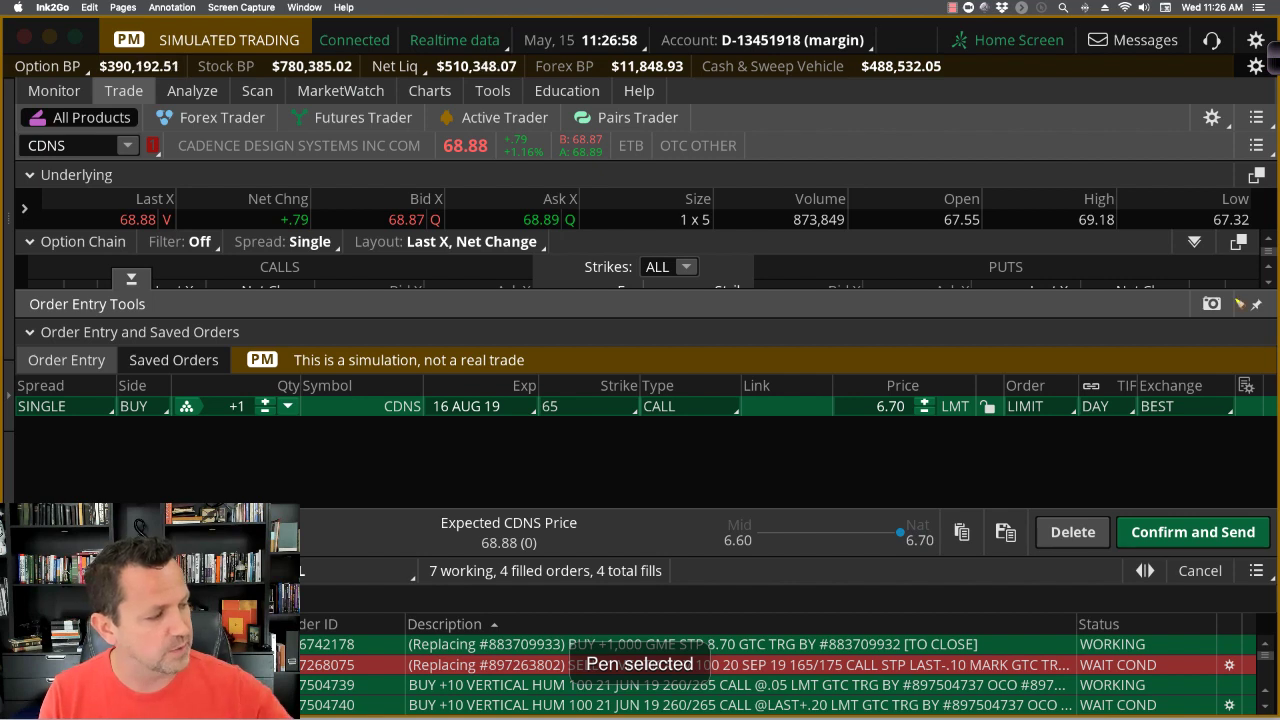
mouse_move(1232, 296)
left_mouse_down()
mouse_move(1186, 336)
mouse_move(1183, 308)
left_mouse_up()
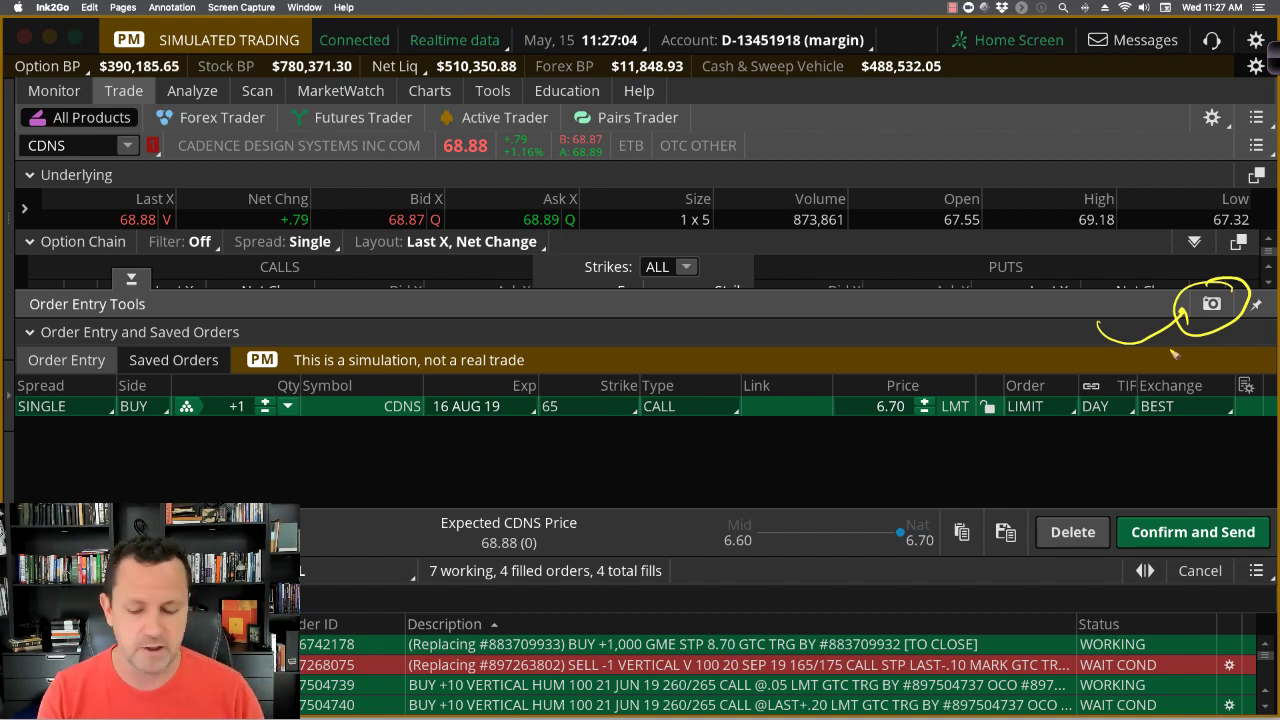
key("Escape")
left_click(1211, 304)
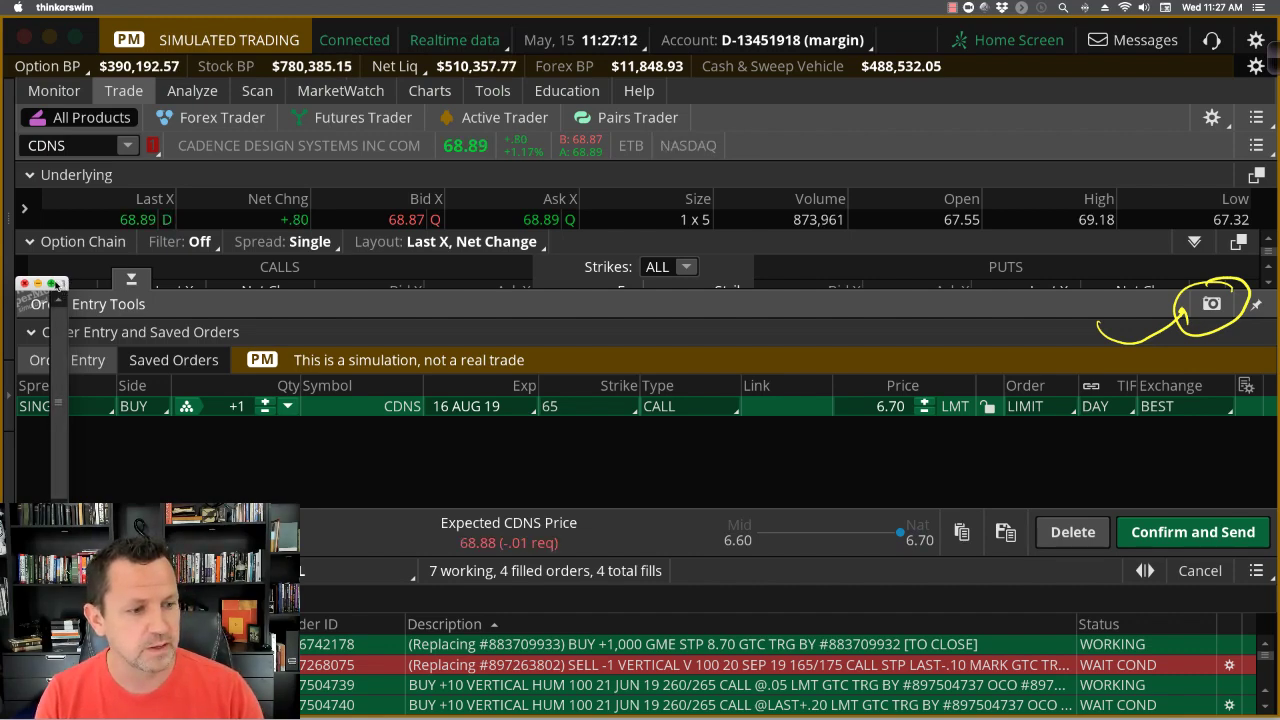
left_click(53, 284)
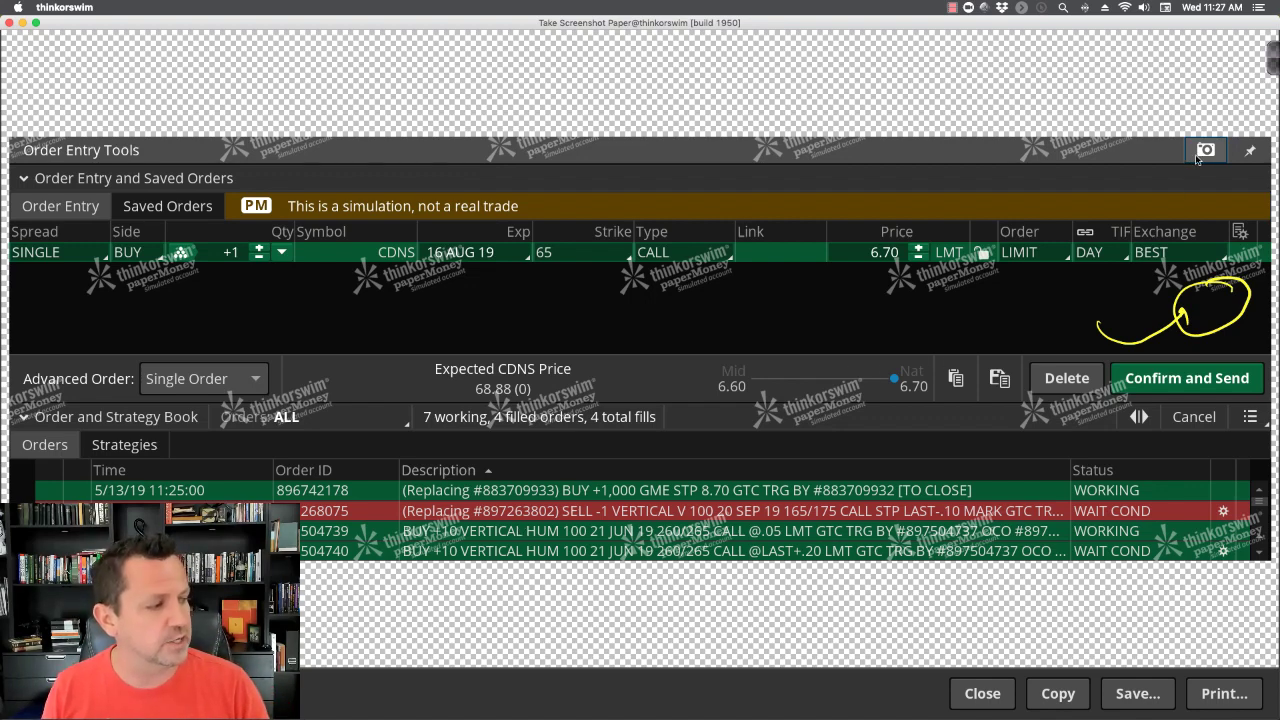
Step: Switch to the Google Chrome window, clear the annotations, and create a blank Google Doc
mouse_move(1036, 700)
right_click(1075, 700)
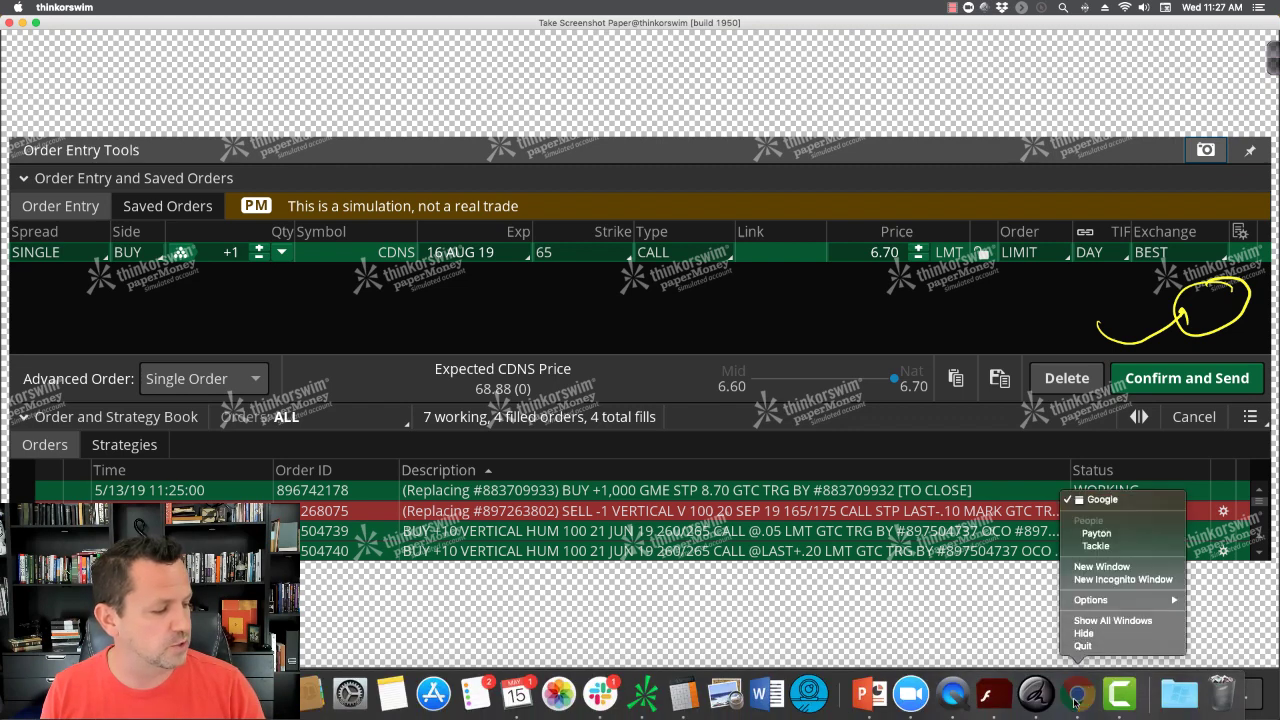
left_click(1100, 499)
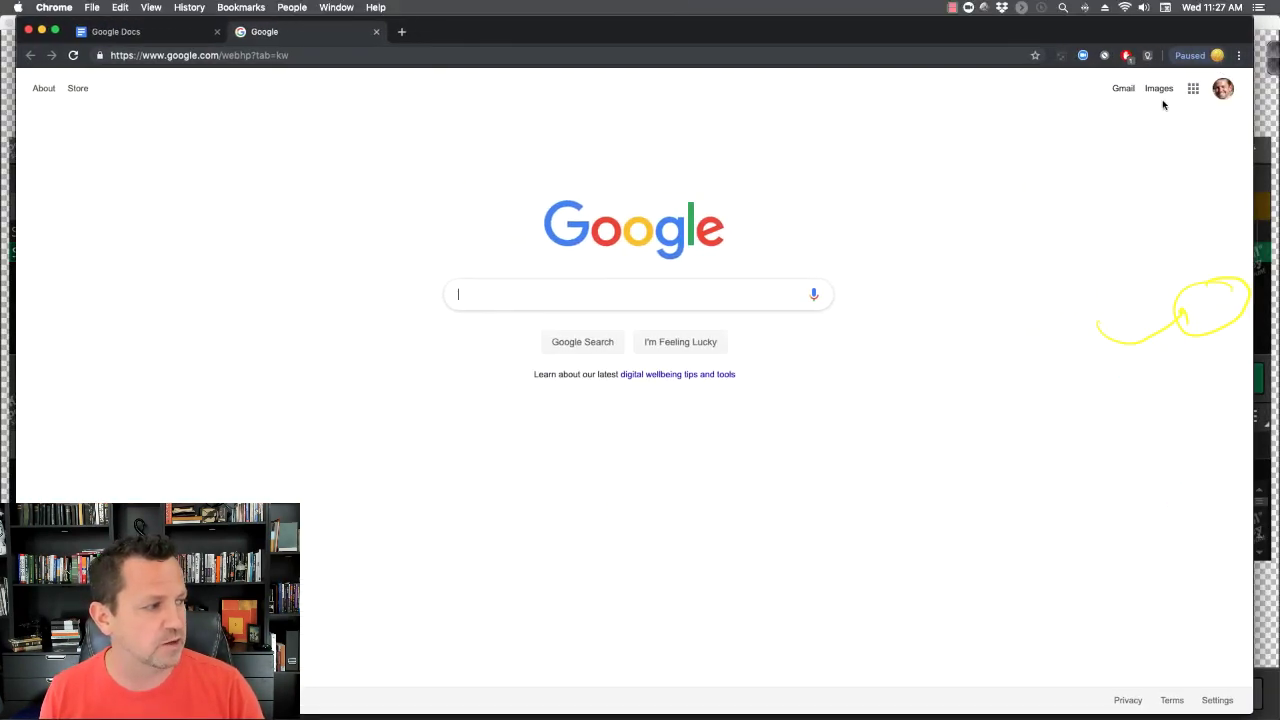
key("super+shift+c")
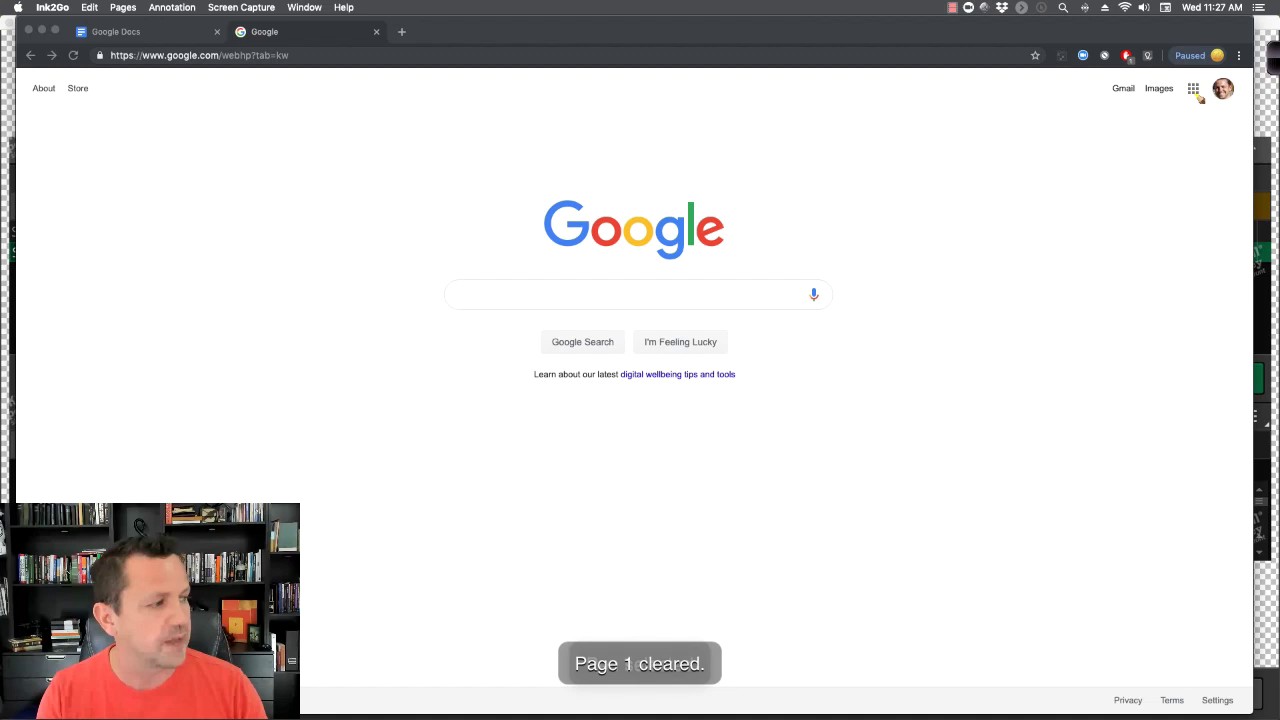
key("Escape")
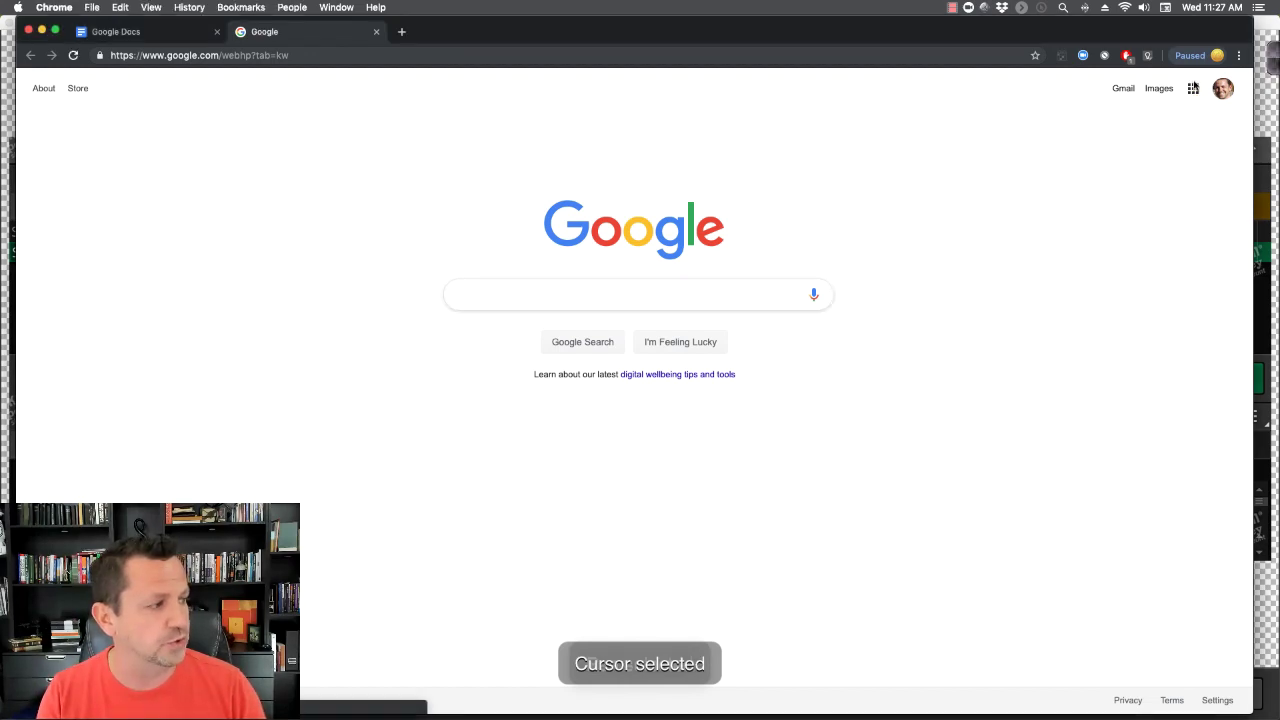
left_click(1194, 89)
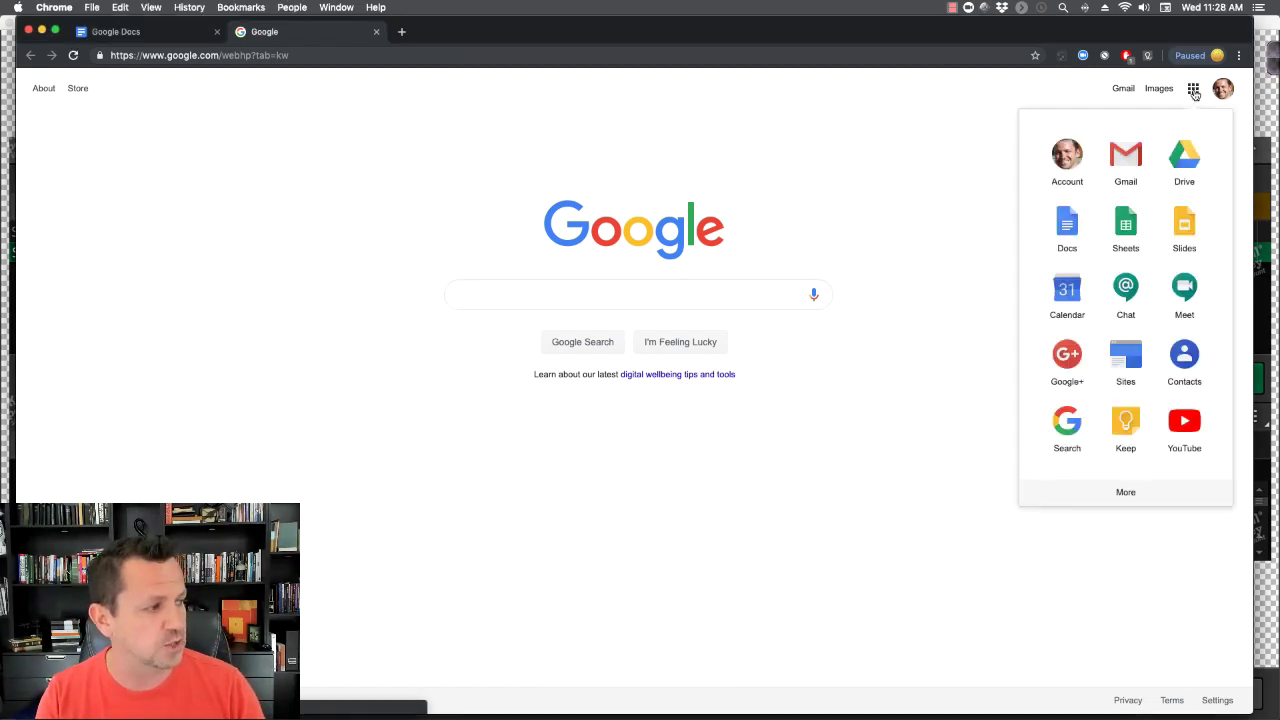
left_click(1065, 228)
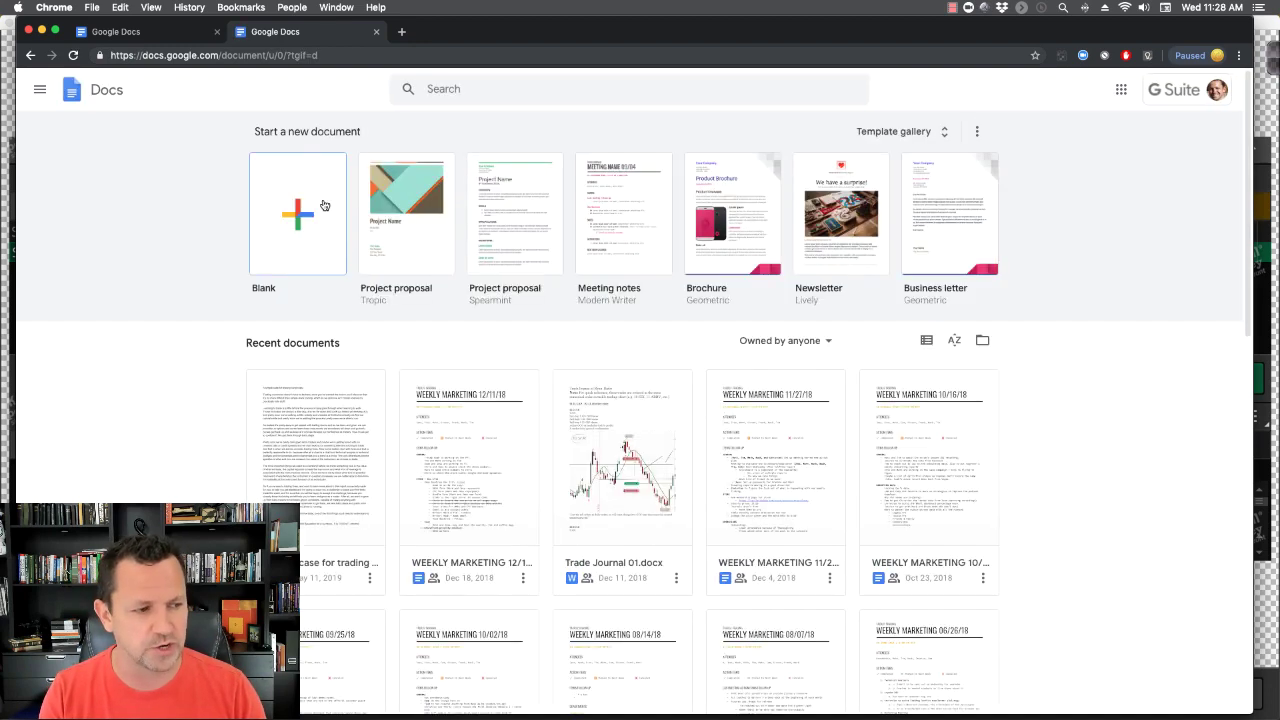
left_click(323, 204)
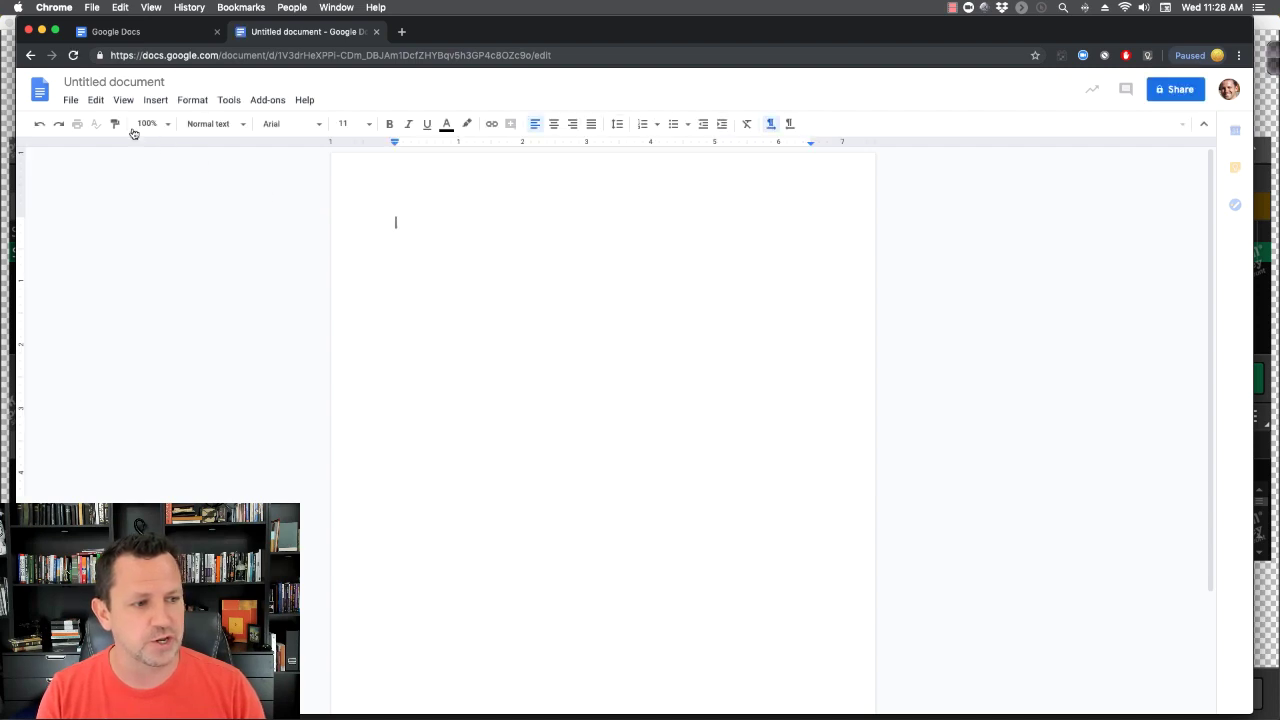
Step: Paste the order-ticket screenshot and type 'Long call order for CDNS' beneath it
left_click(95, 101)
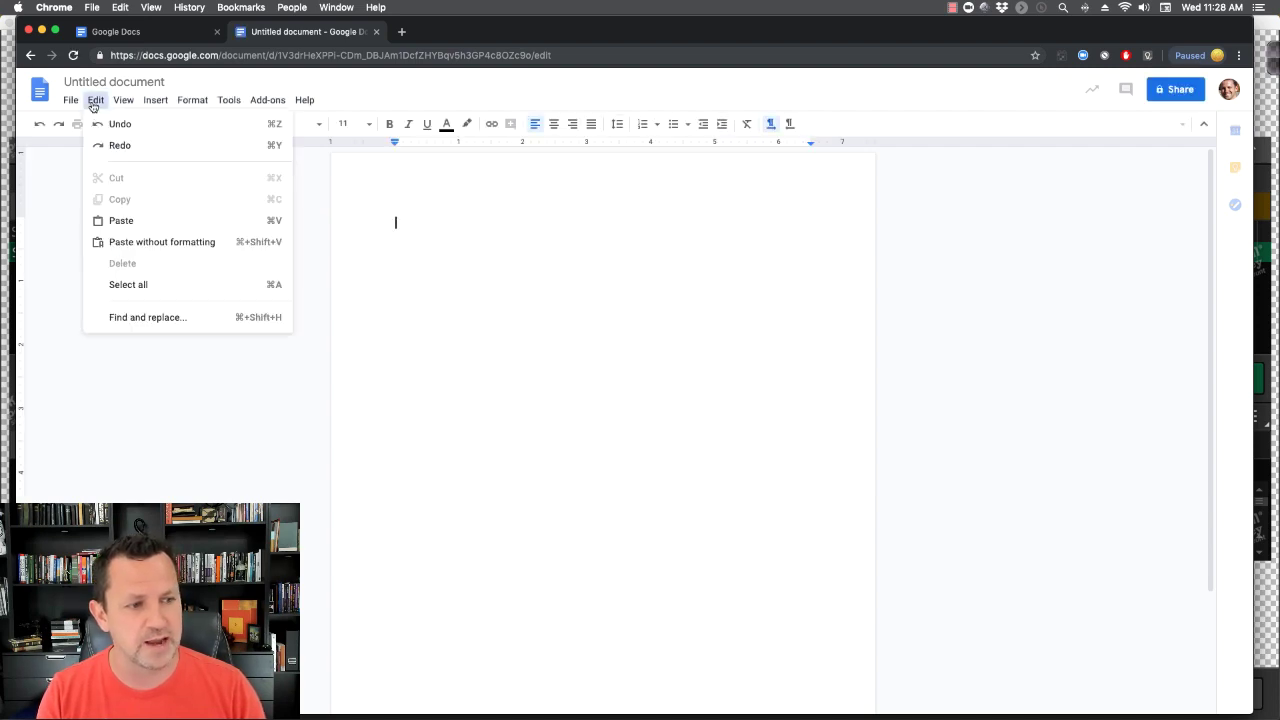
left_click(119, 221)
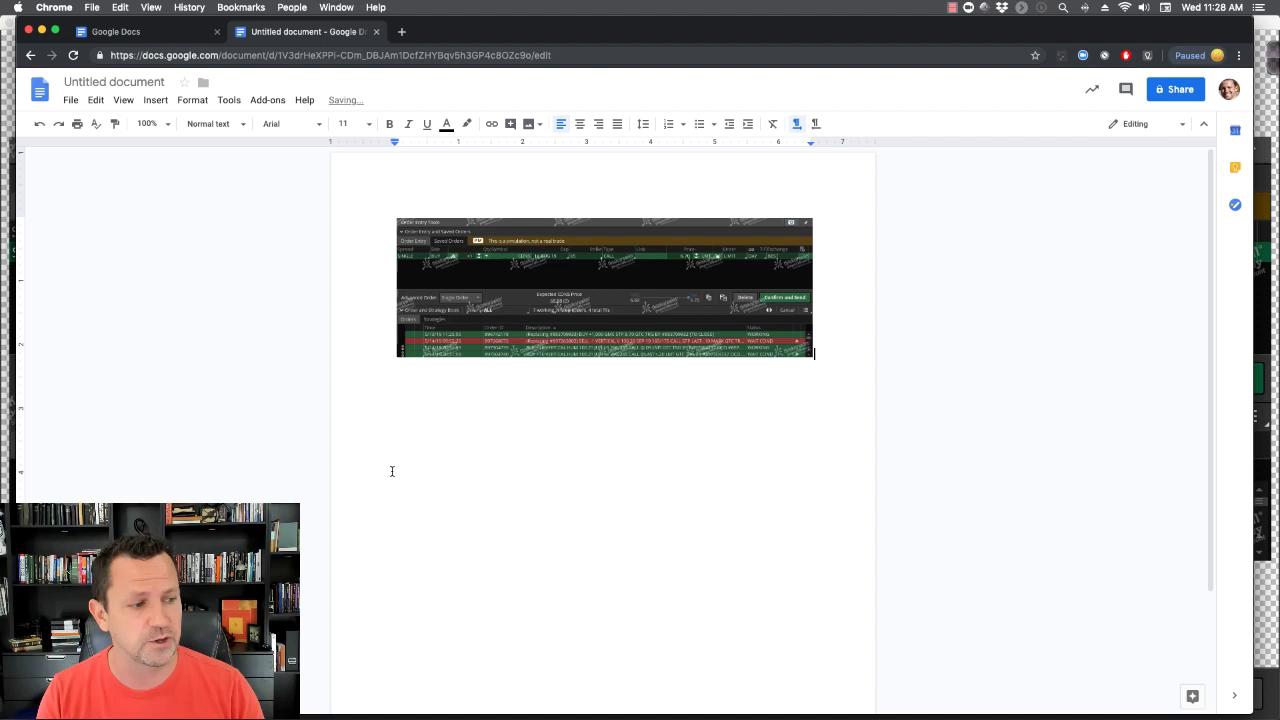
left_click(830, 358)
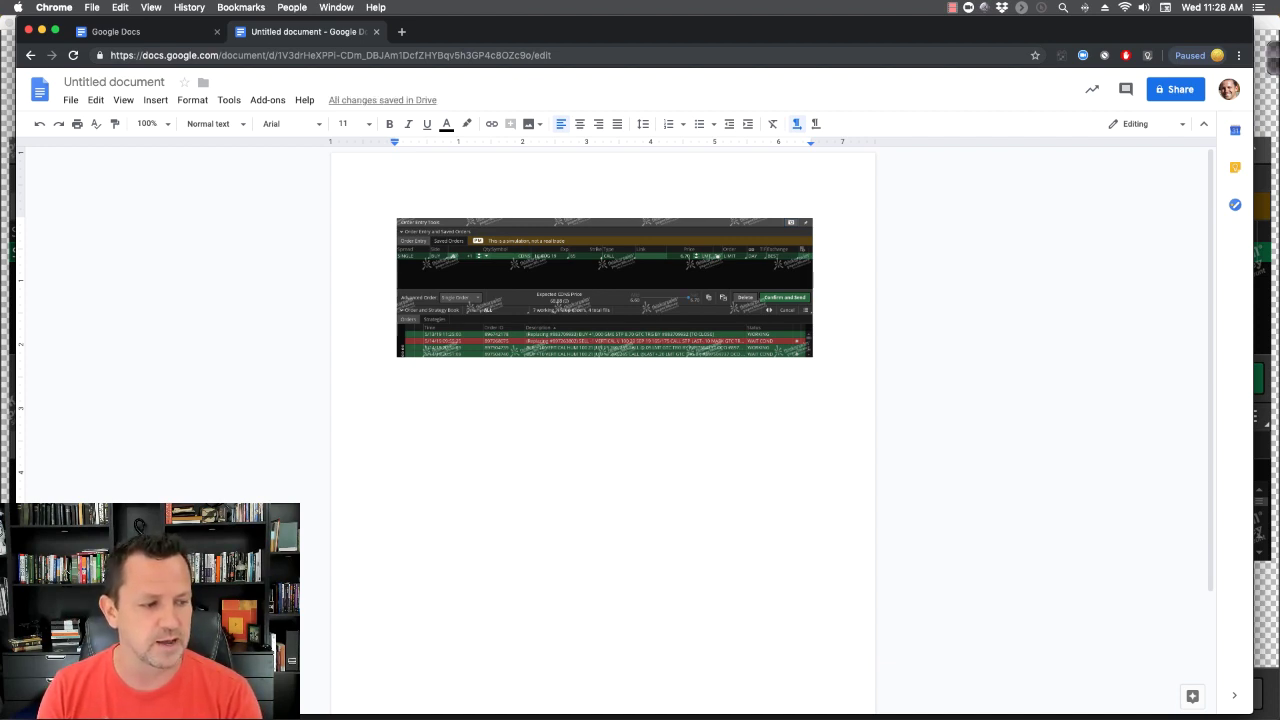
type("LOn")
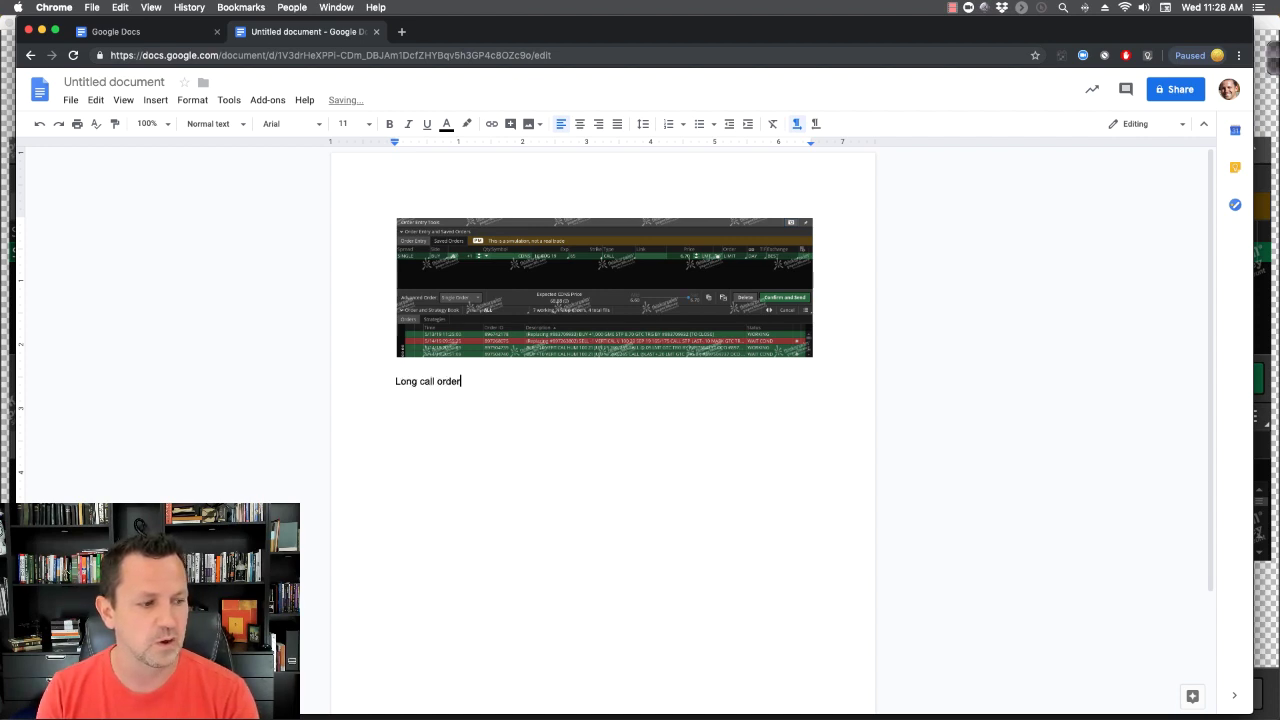
type("S")
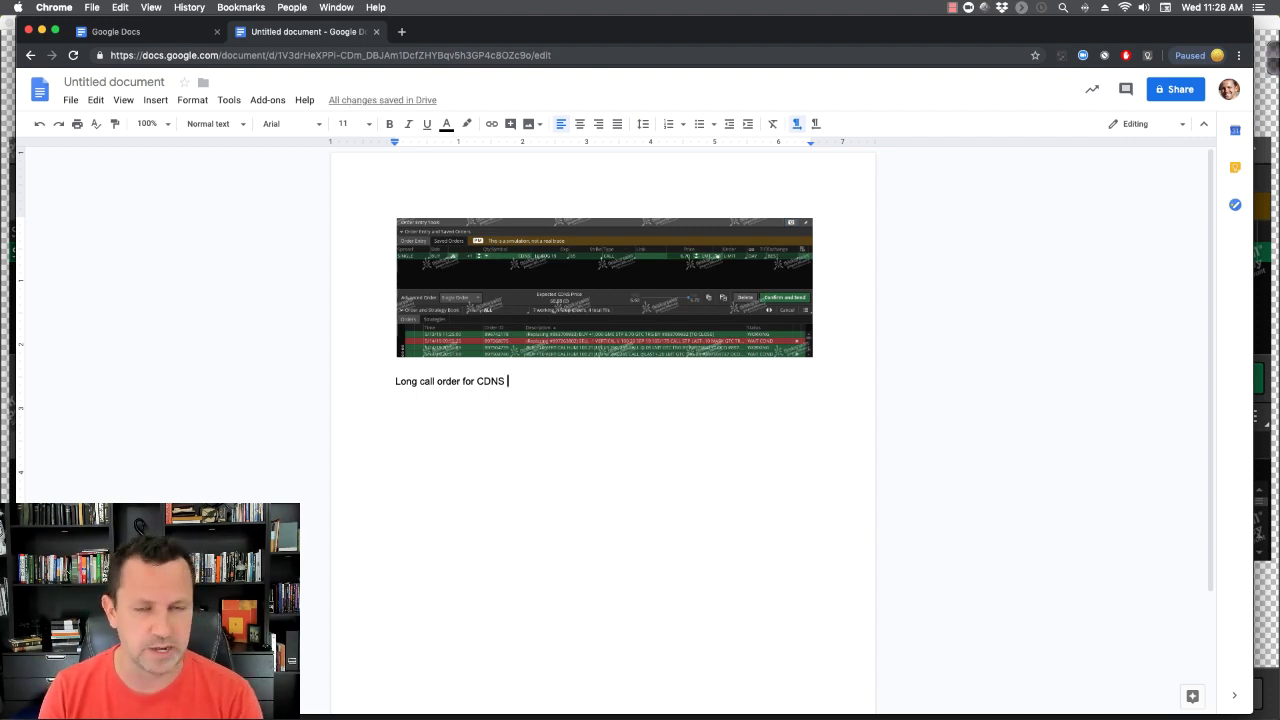
Step: Back in thinkorswim, review the CDNS 65 call order and screenshot its confirmation
left_click(42, 32)
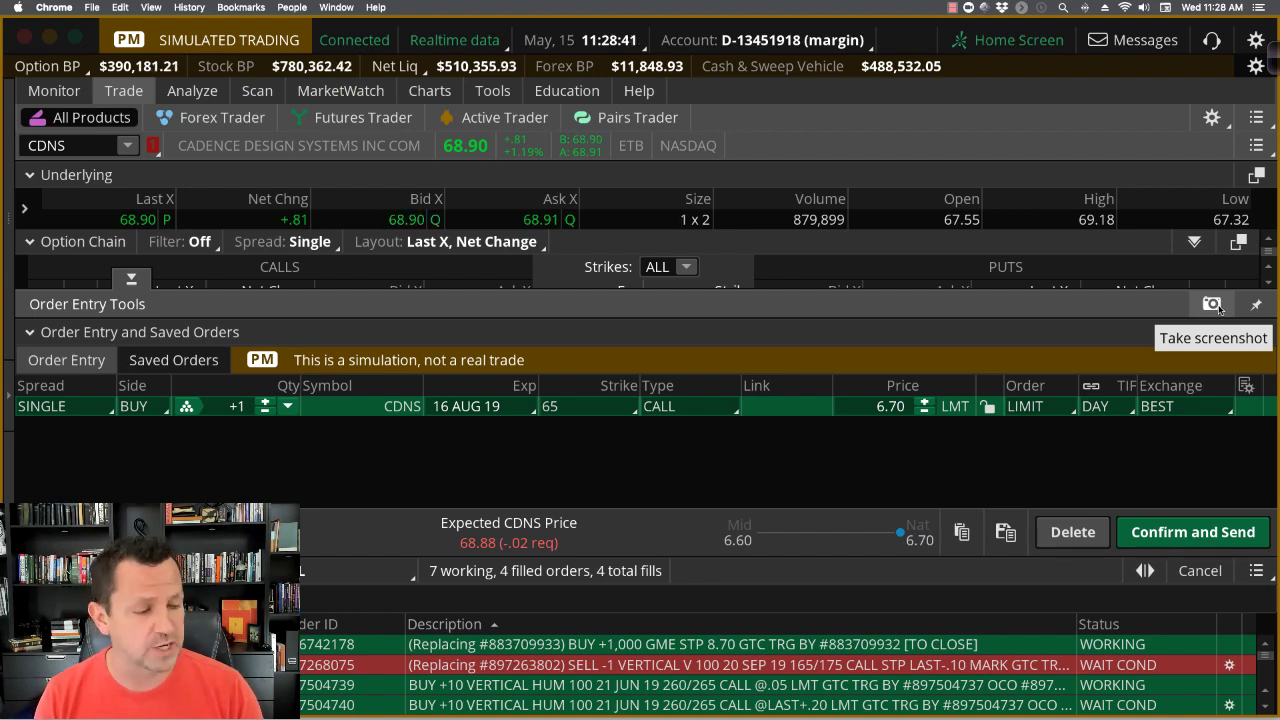
left_click(1170, 532)
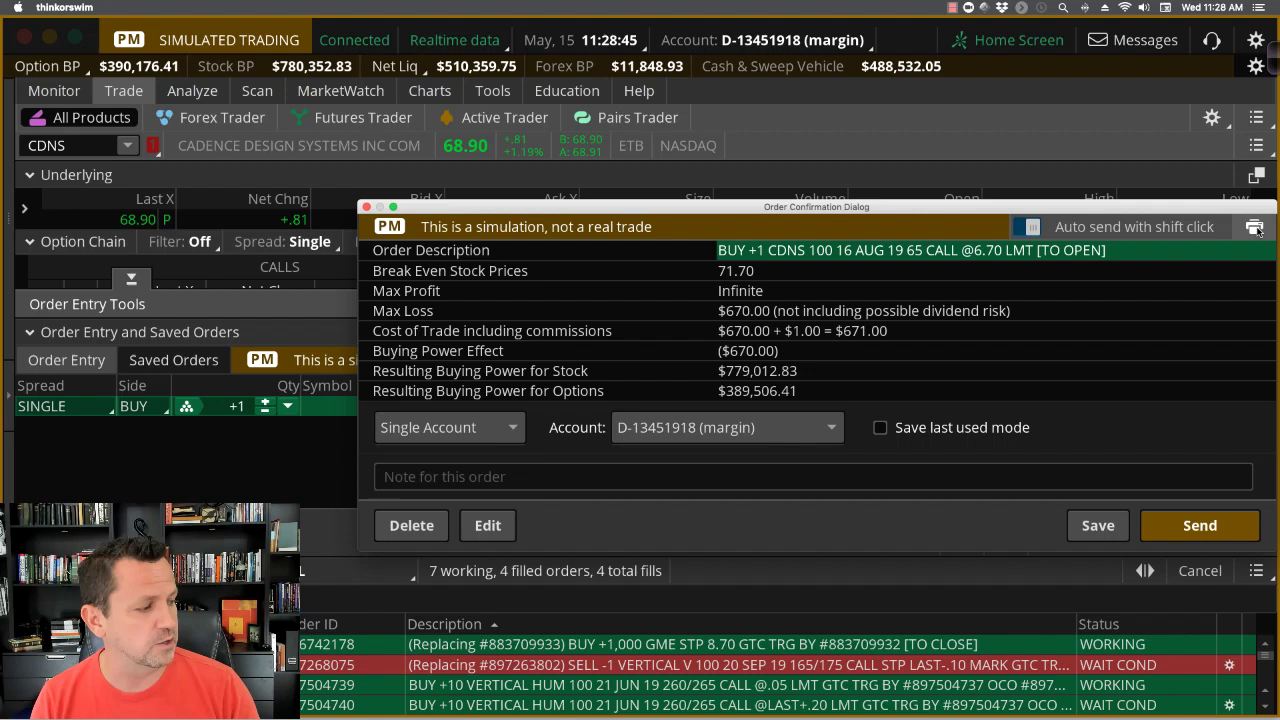
left_click(1254, 227)
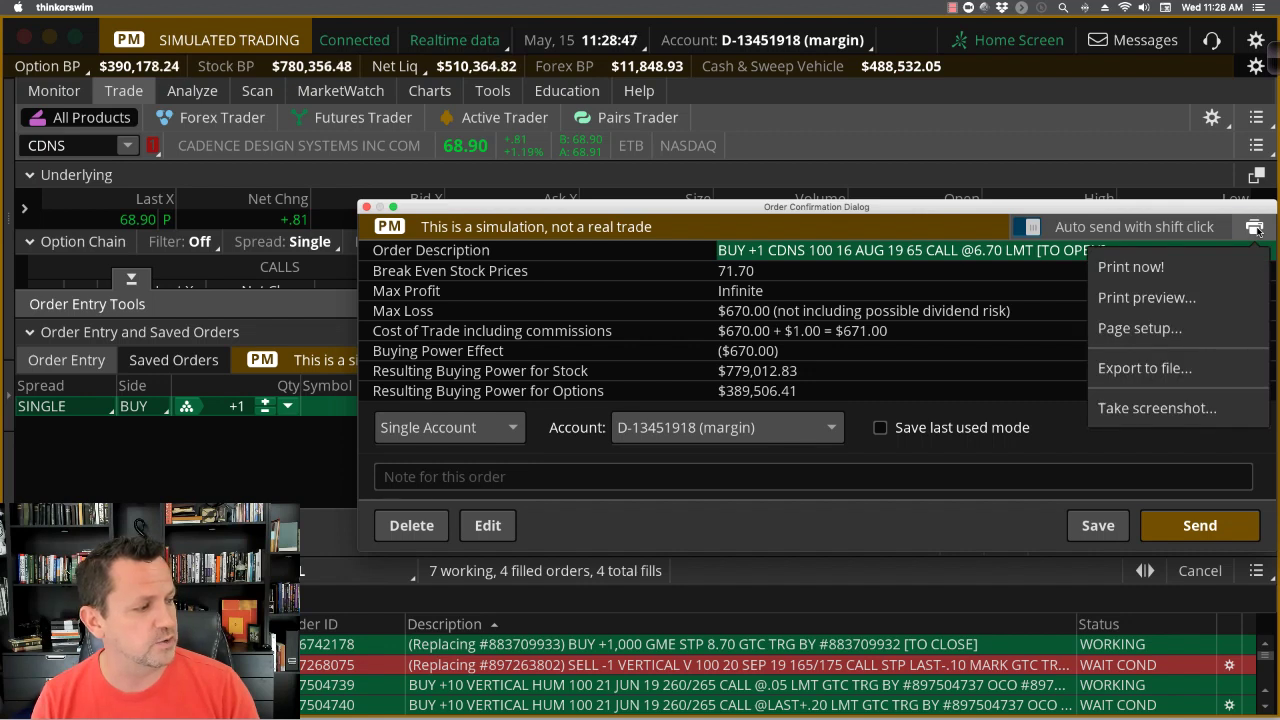
left_click(1124, 418)
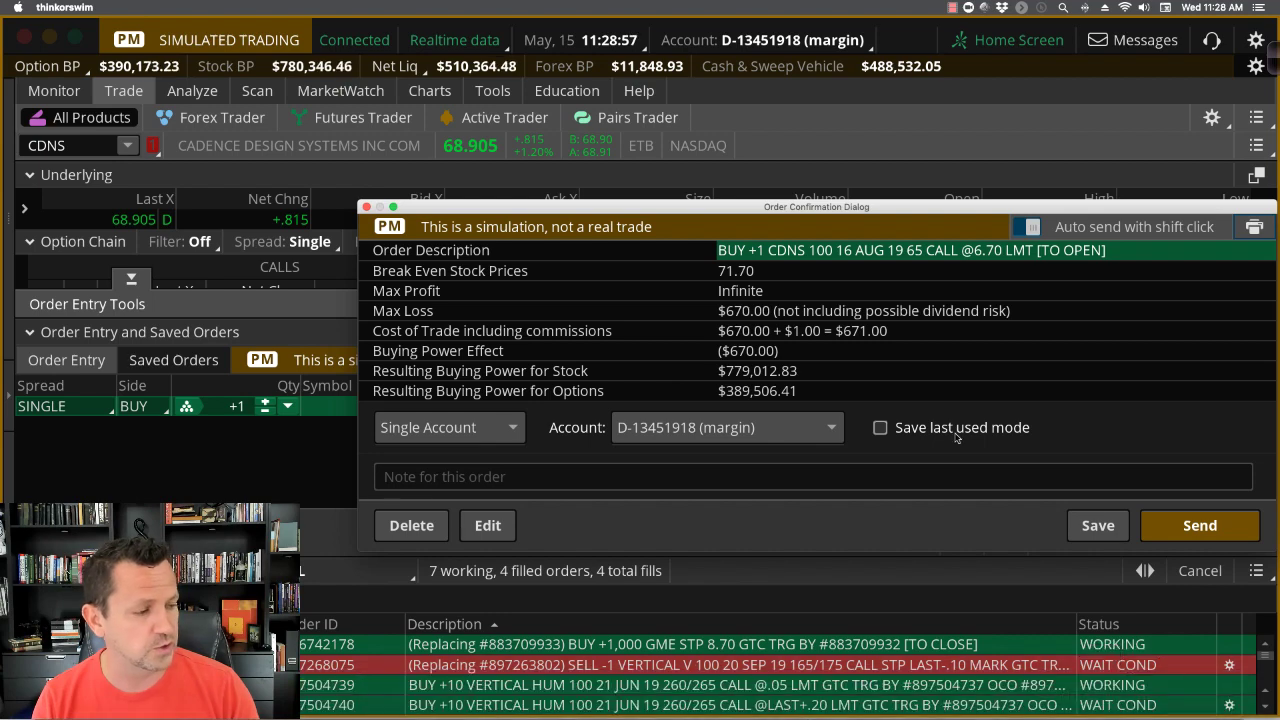
Step: Send the CDNS call order, dismiss the fill notices, and view its Risk Profile
left_click(1200, 530)
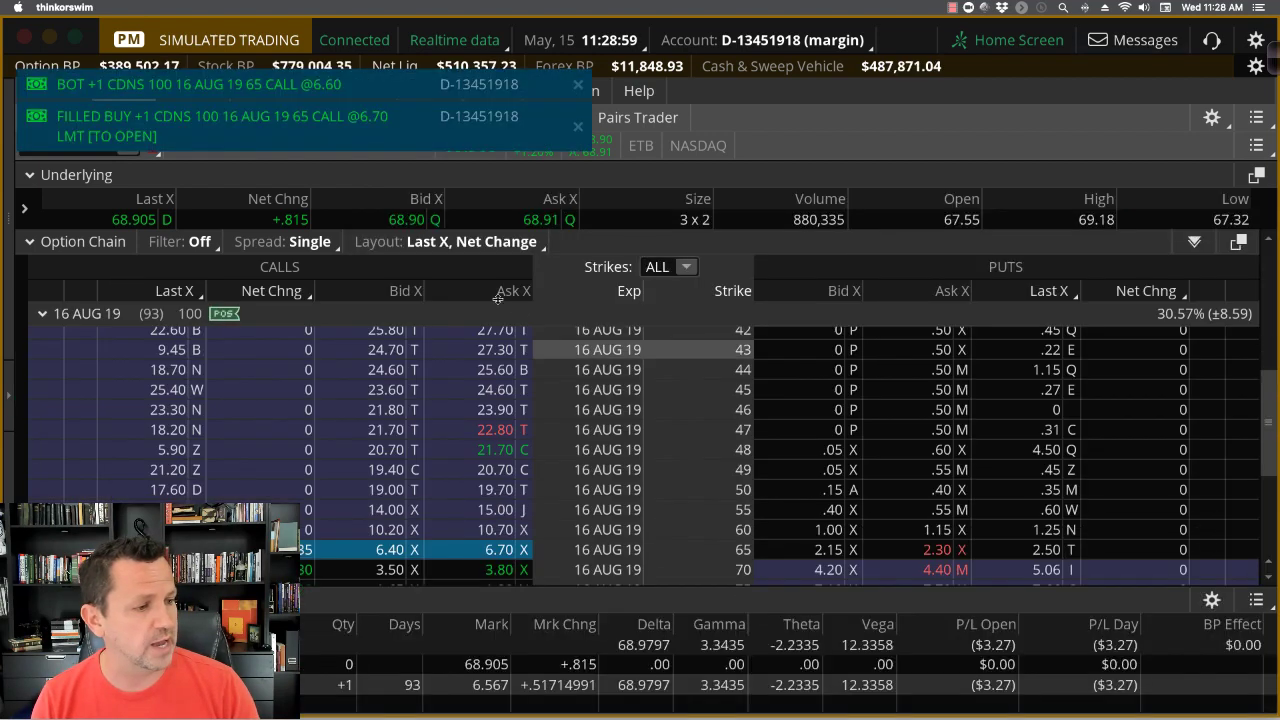
left_click(577, 86)
mouse_move(192, 91)
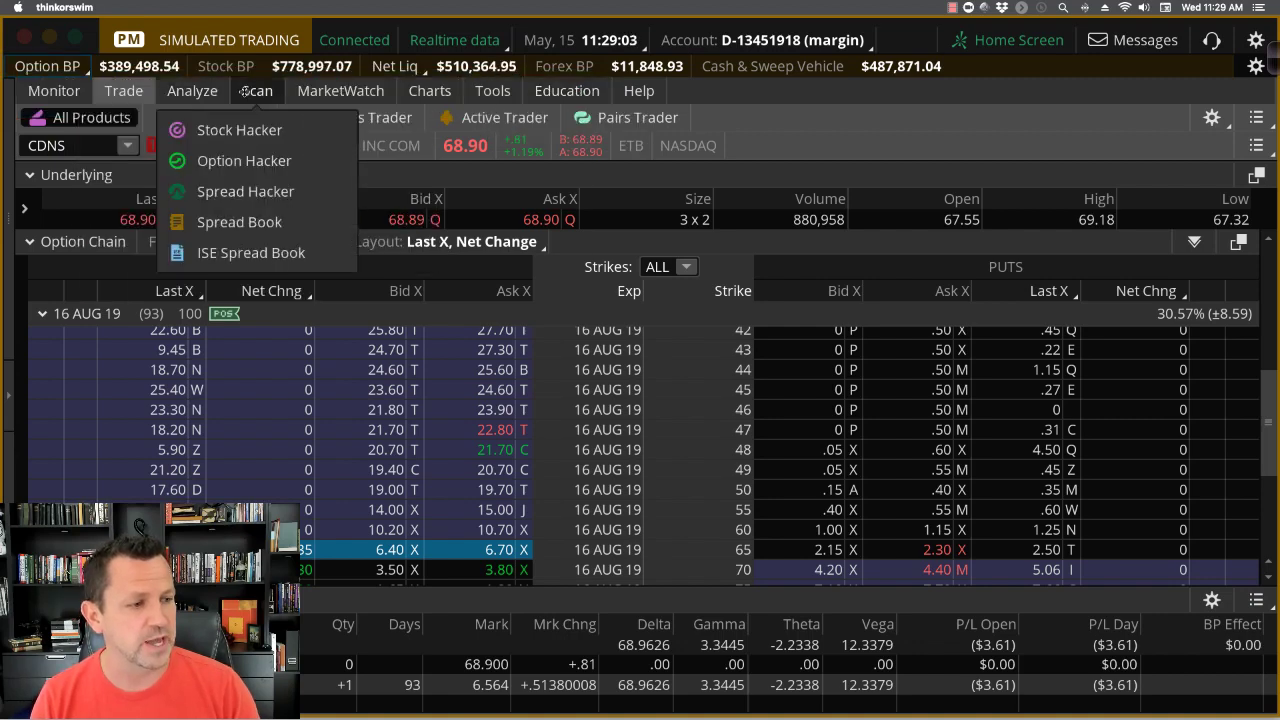
left_click(297, 160)
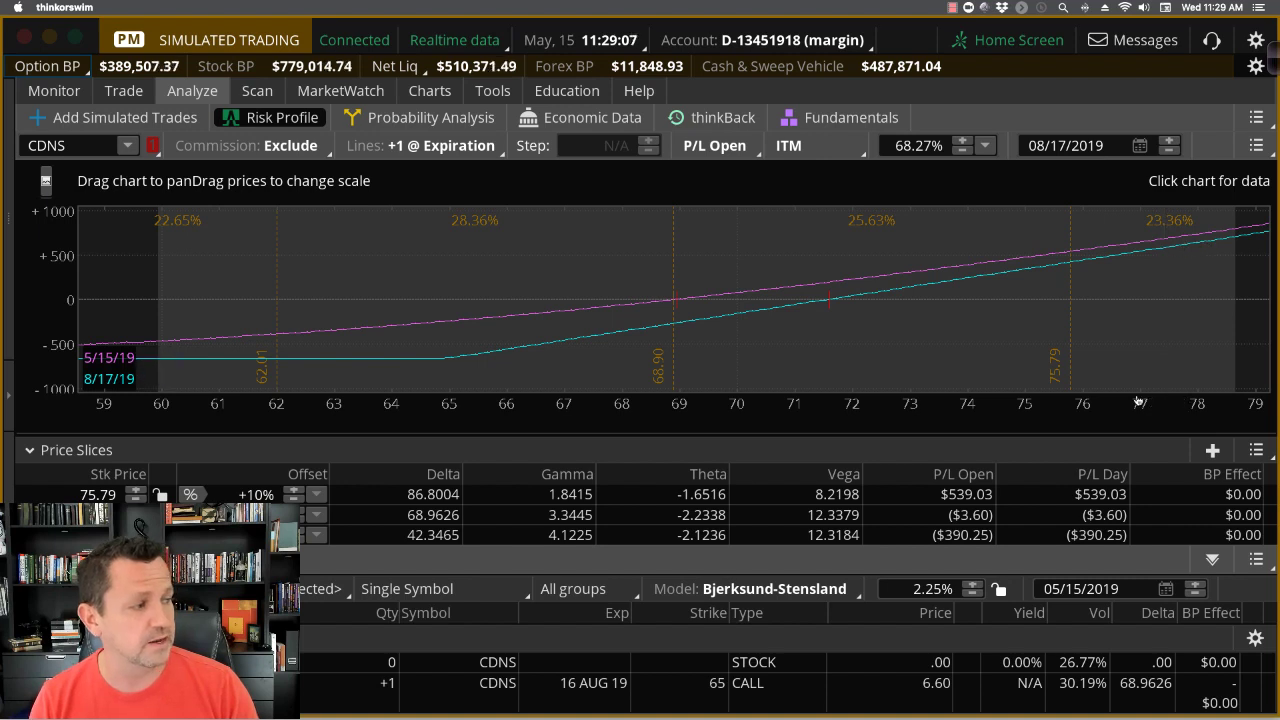
left_click(1265, 147)
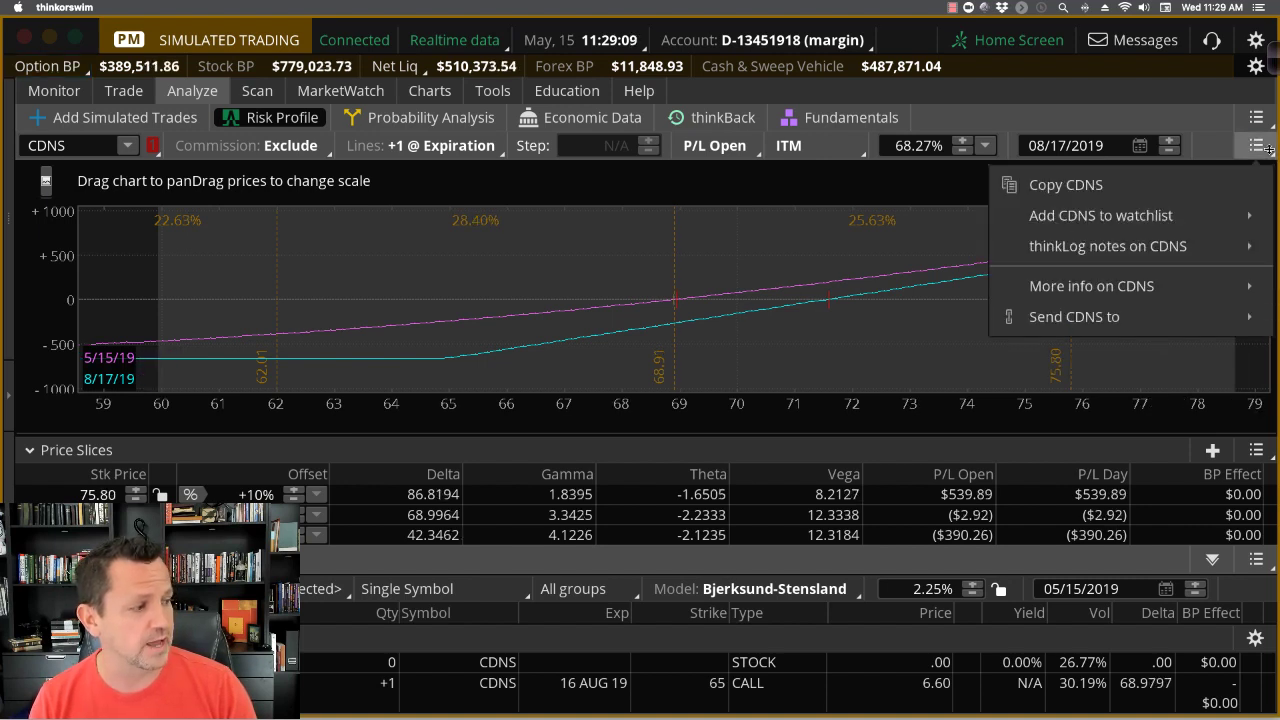
left_click(1032, 102)
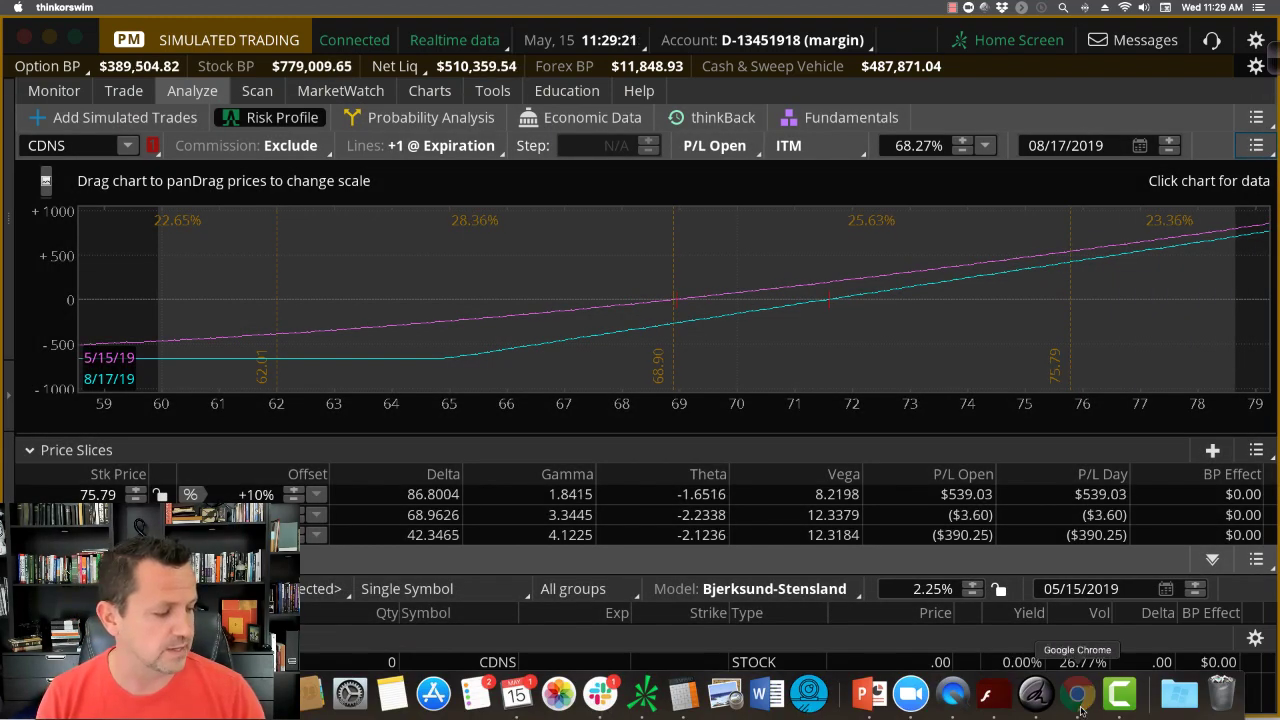
Step: Paste the risk-profile screenshot on a new line below the note, then minimize Chrome
left_click(1077, 693)
key("Return")
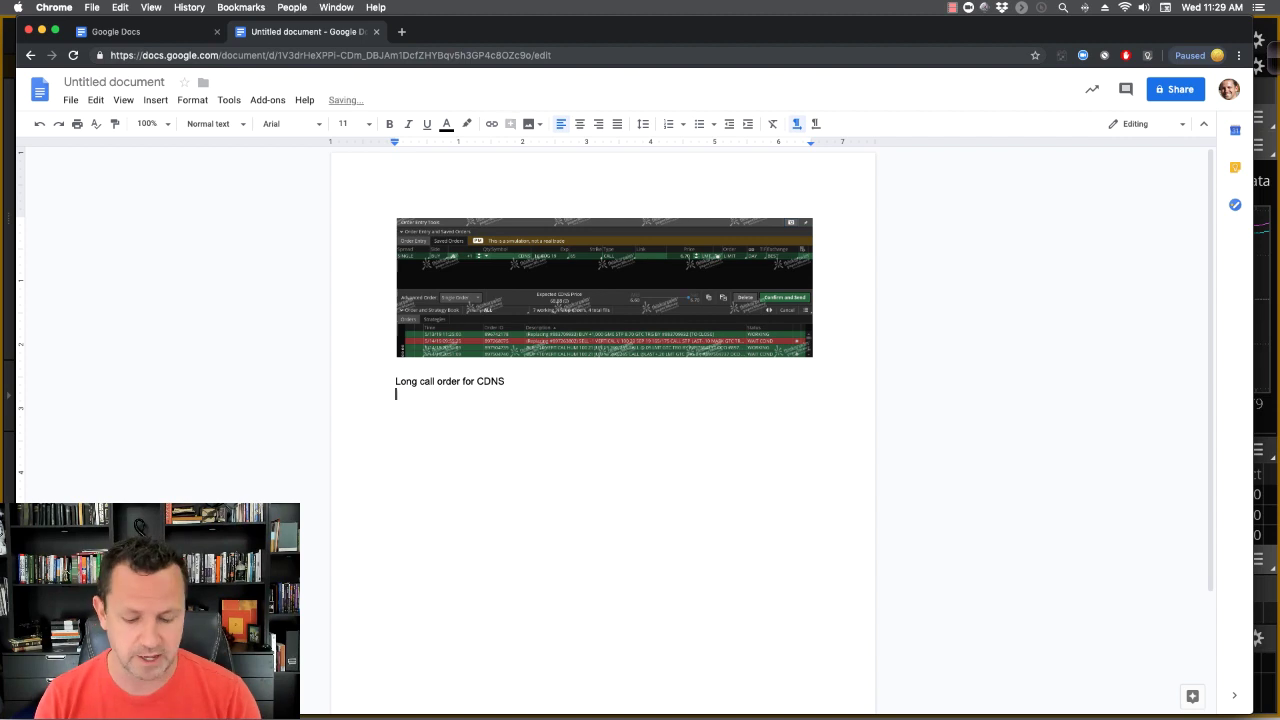
key("super+v")
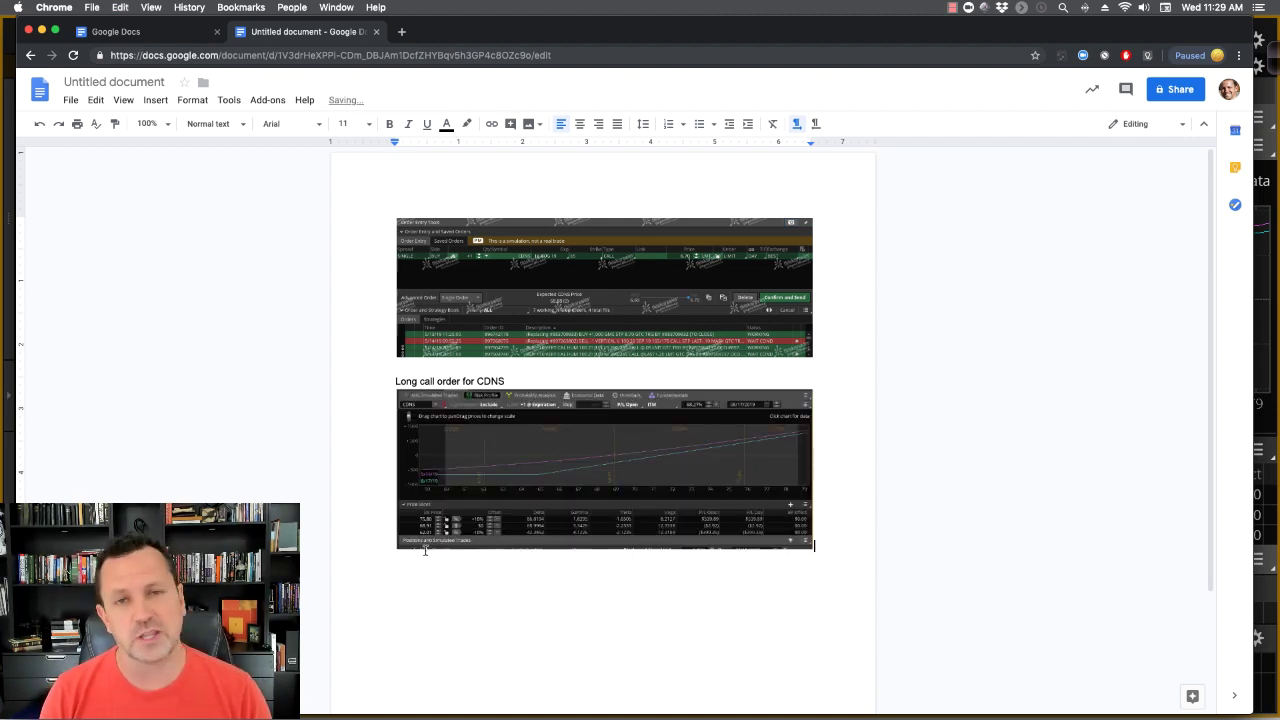
left_click(42, 31)
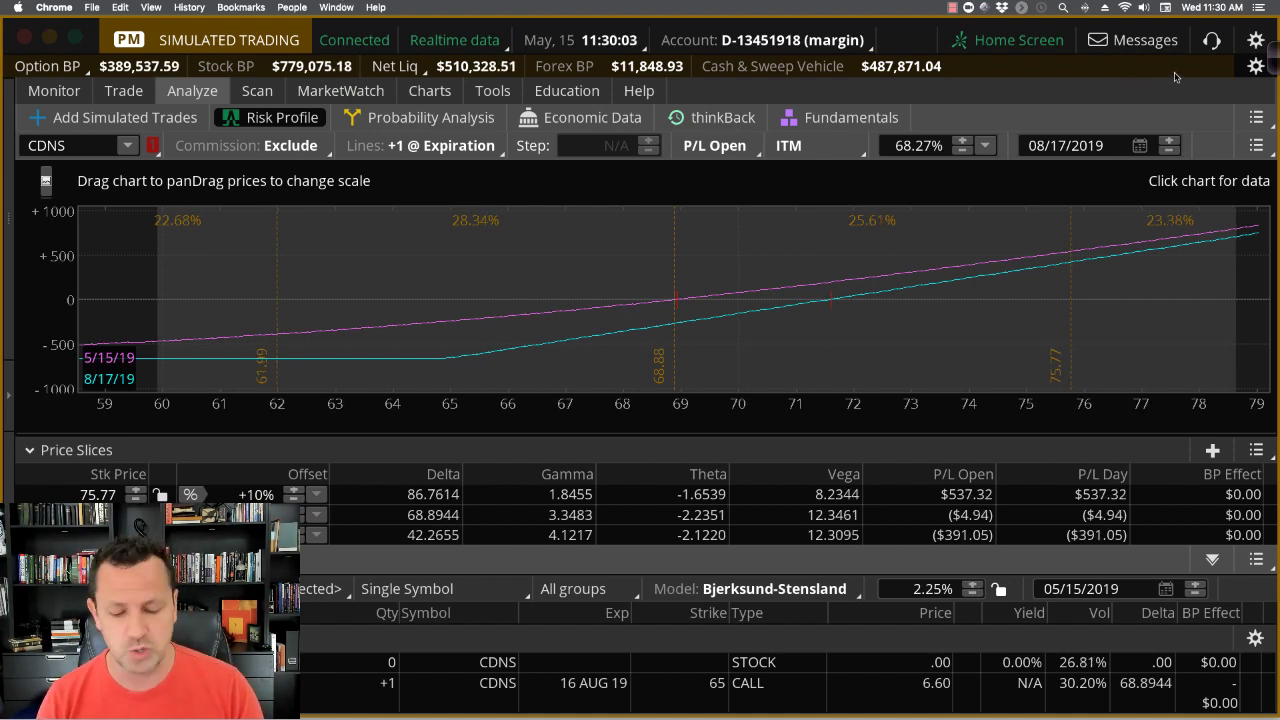
key("super+shift+p")
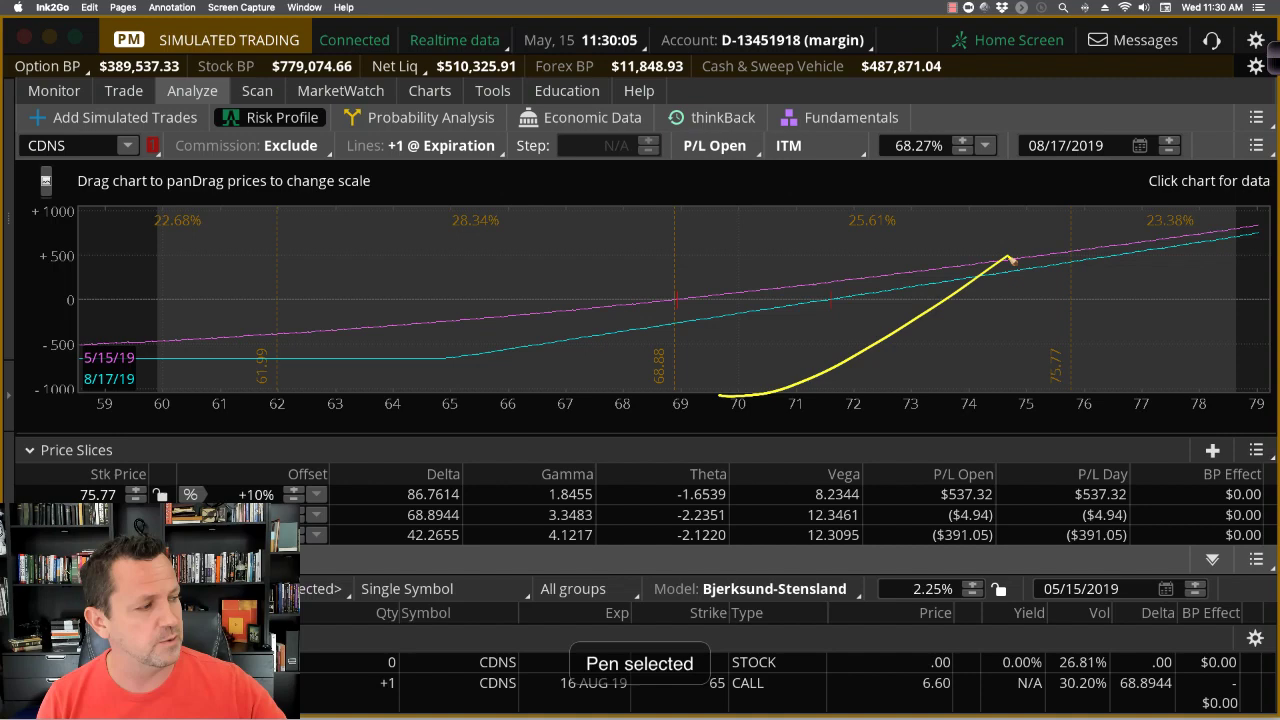
left_click_drag(1010, 260, 1180, 78)
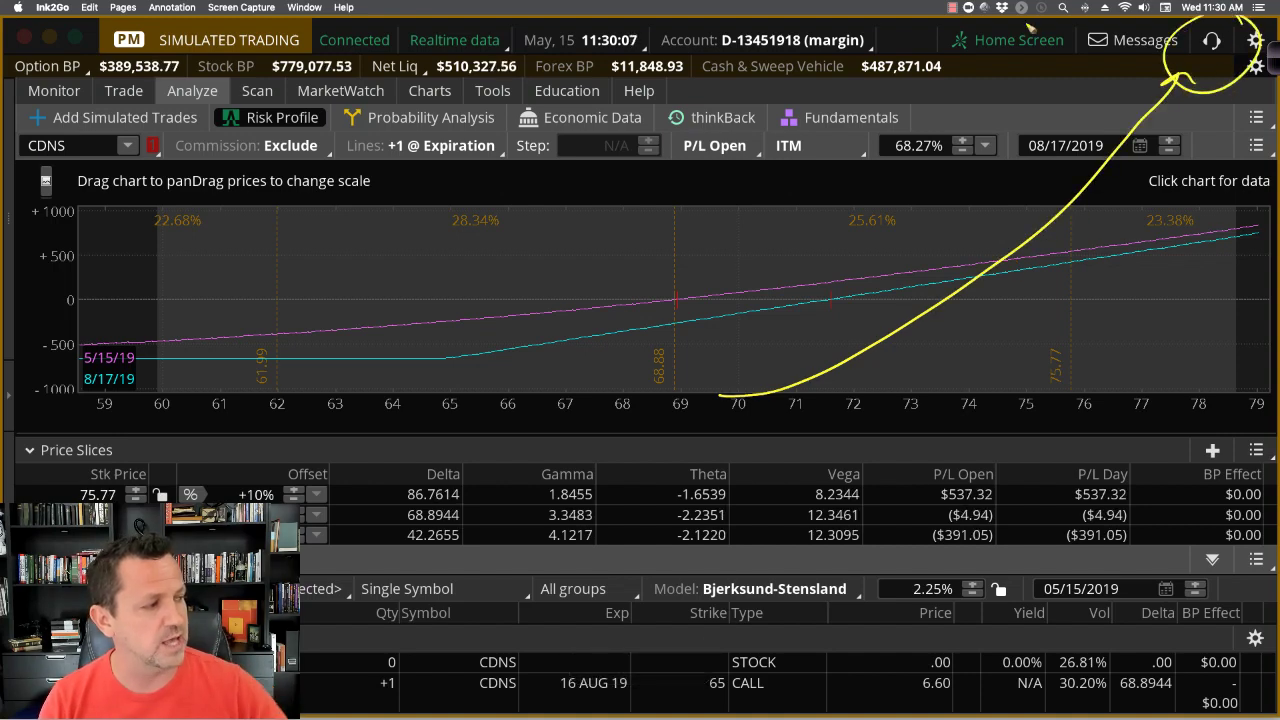
key("Escape")
left_click(1214, 40)
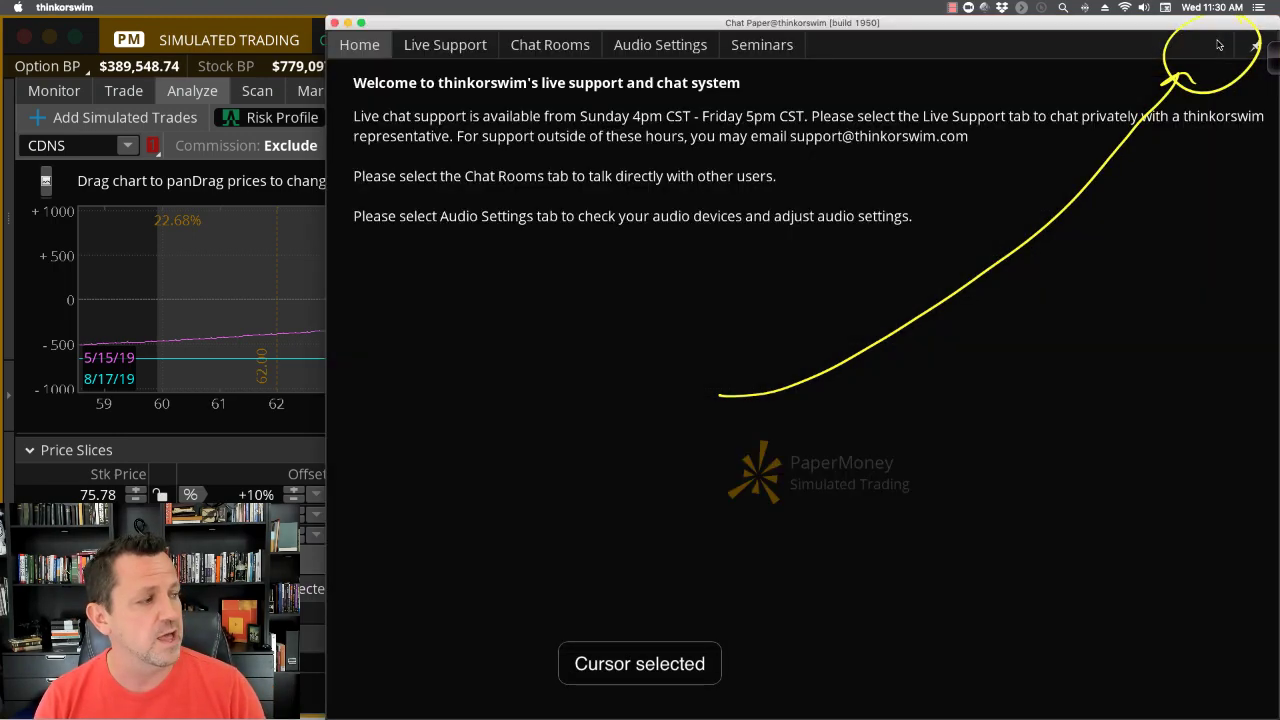
left_click(438, 50)
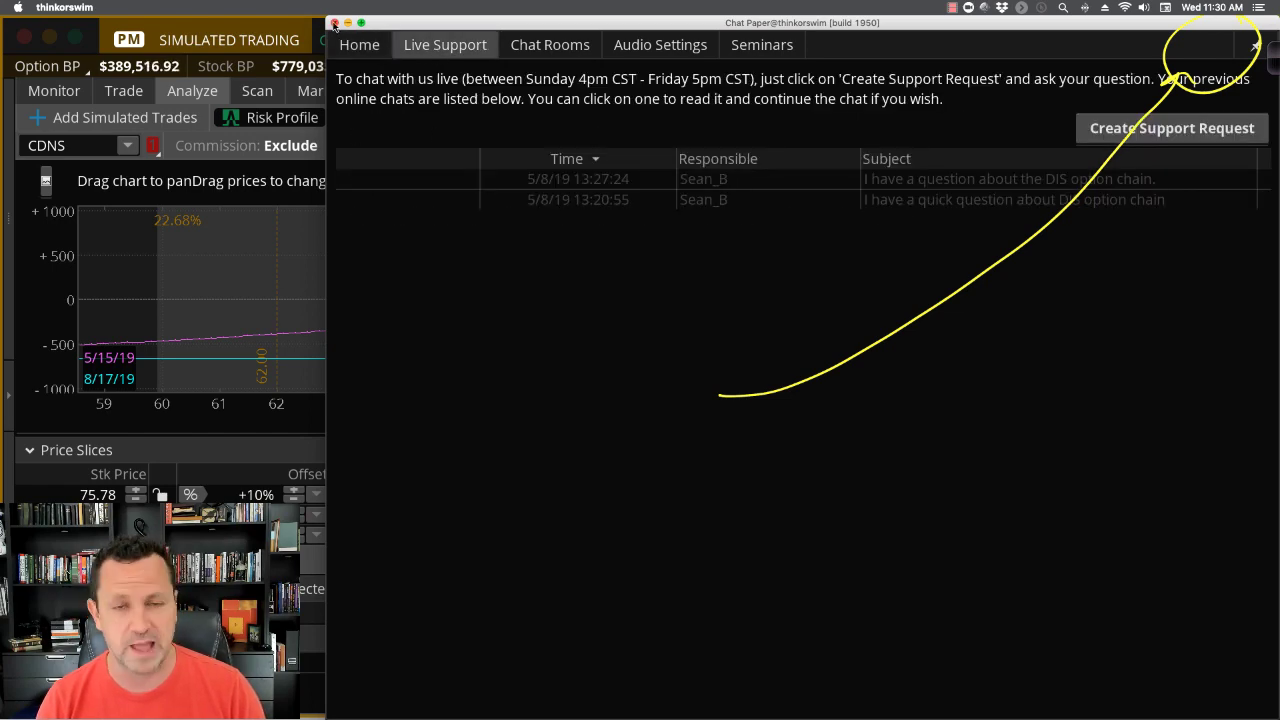
left_click(335, 22)
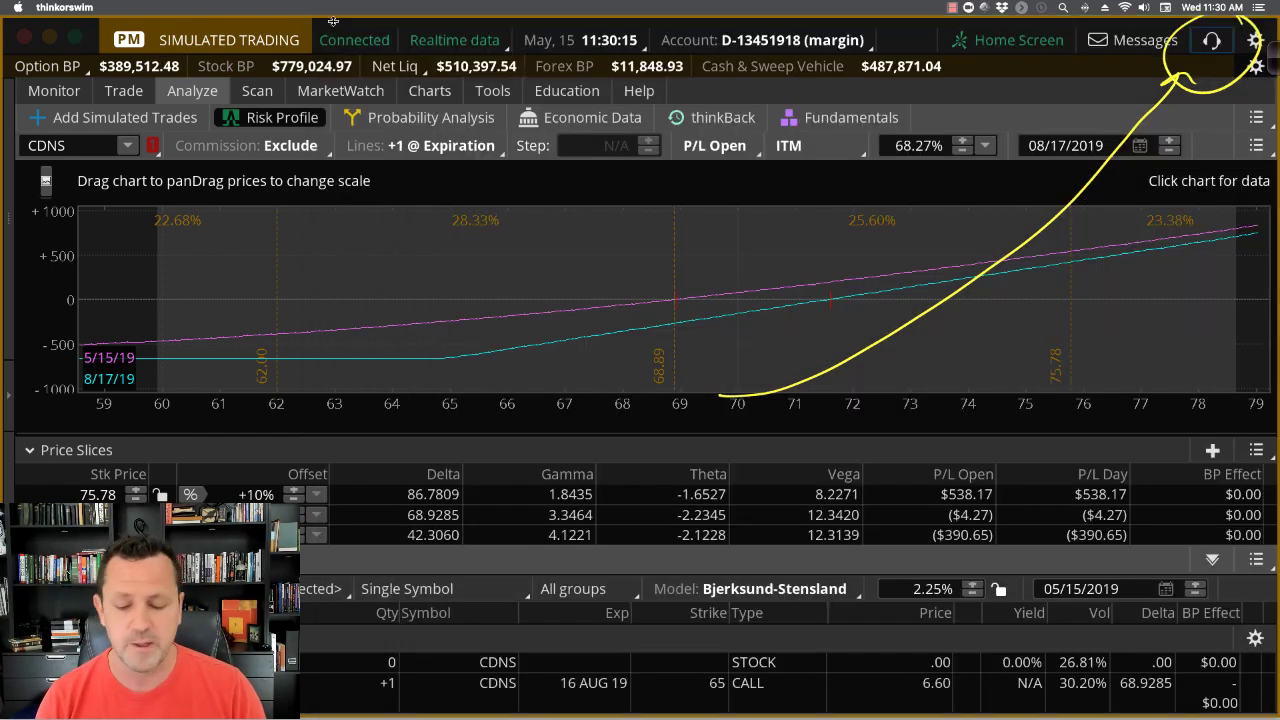
key("Delete")
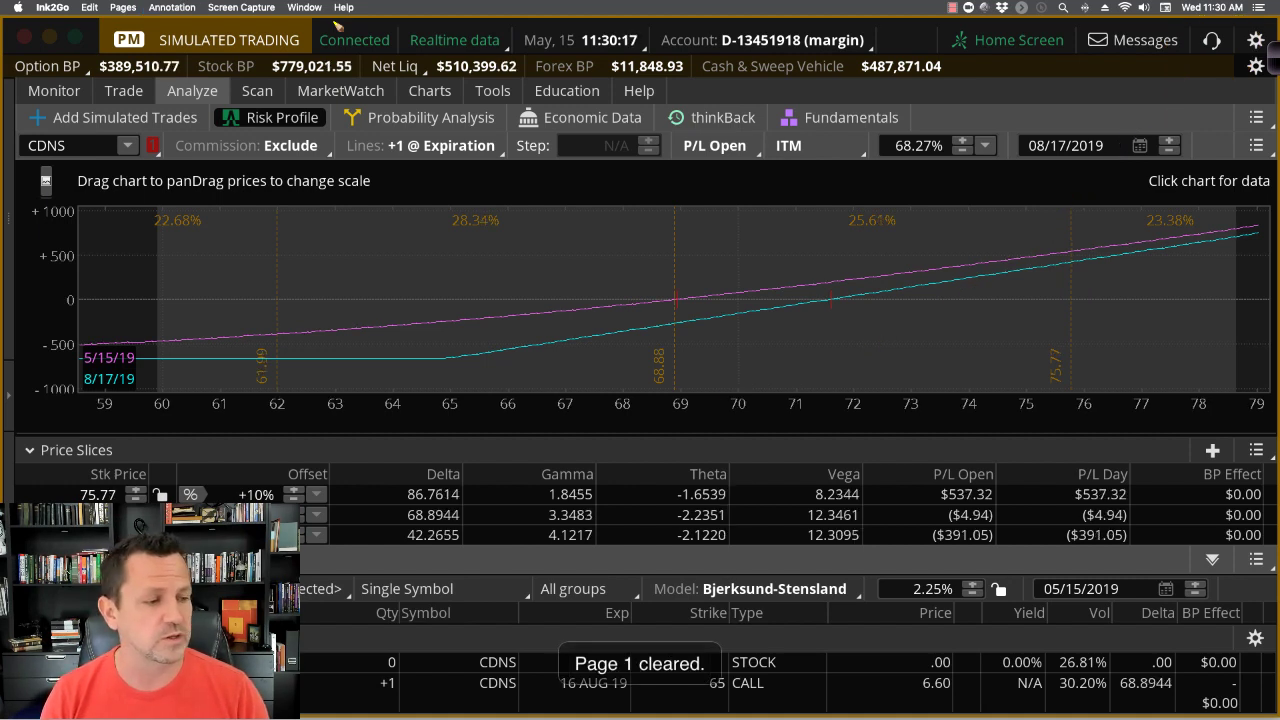